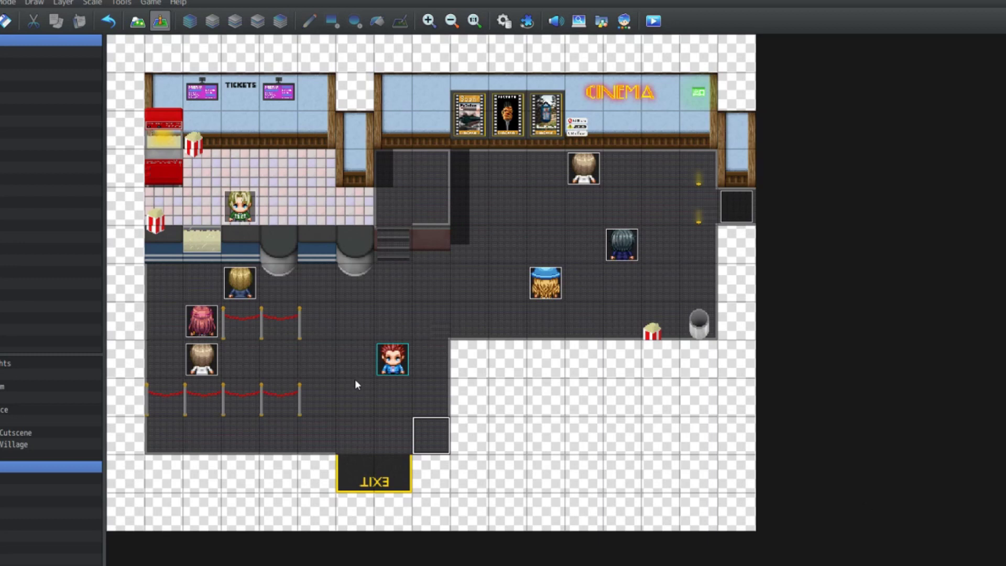
Create two events with SF_Actor1 sprites: a blue-haired character at the exit and a brown-haired one beside the ticket queue.
{"action": "left_click", "coordinate": [399, 367]}
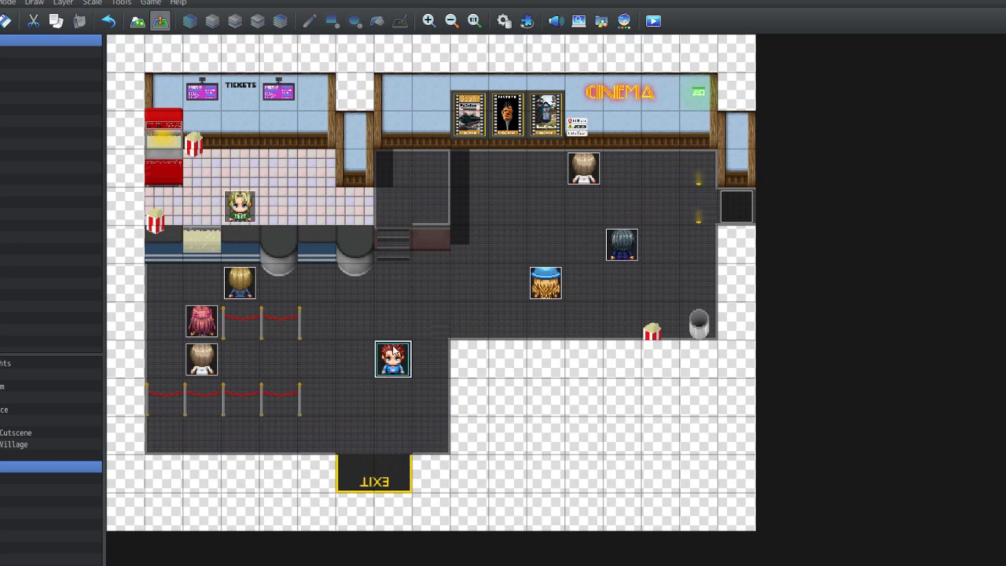
{"action": "double_click", "coordinate": [394, 476]}
{"action": "double_click", "coordinate": [236, 340]}
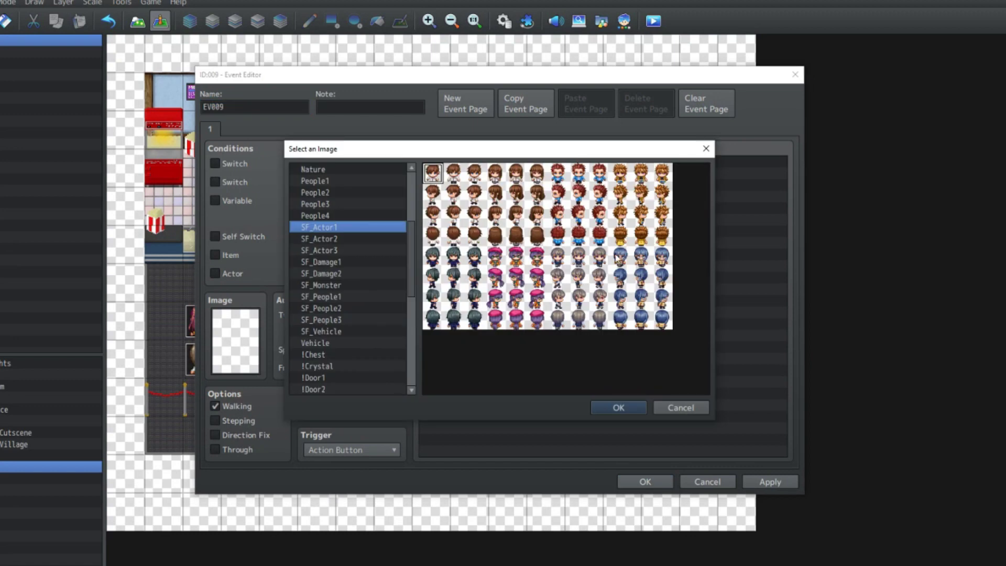
{"action": "double_click", "coordinate": [645, 321]}
{"action": "left_click", "coordinate": [770, 482]}
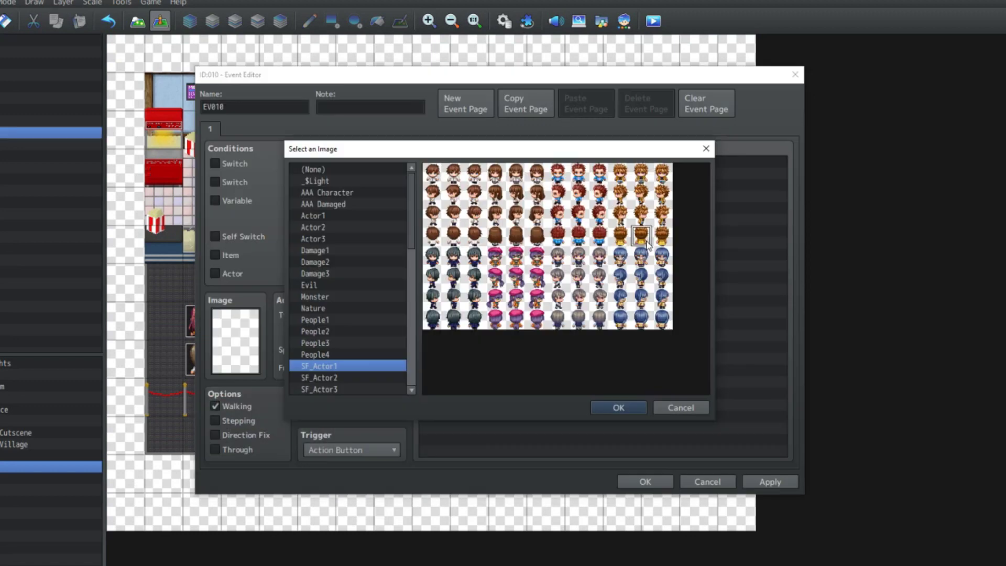
{"action": "double_click", "coordinate": [644, 236]}
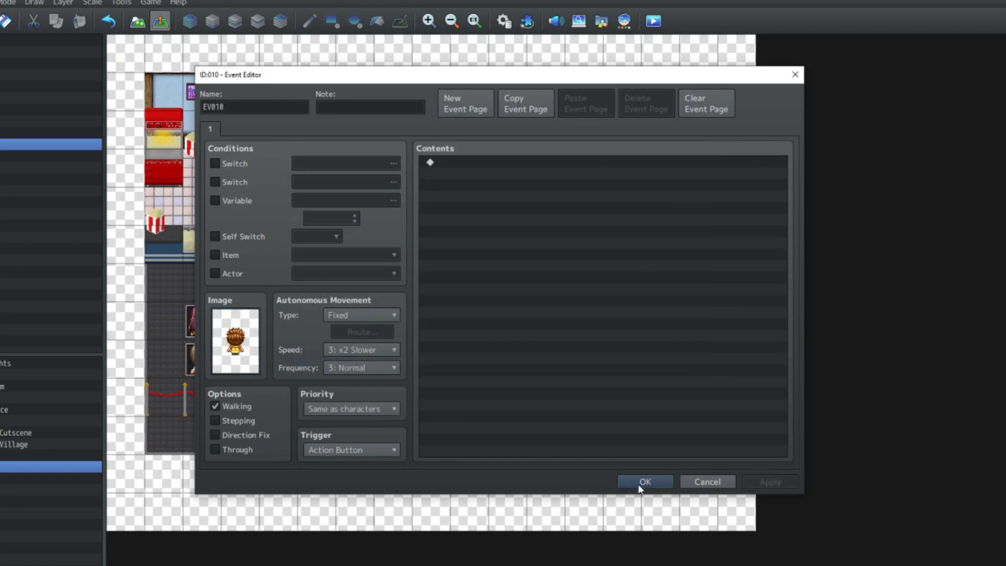
{"action": "left_click", "coordinate": [645, 482]}
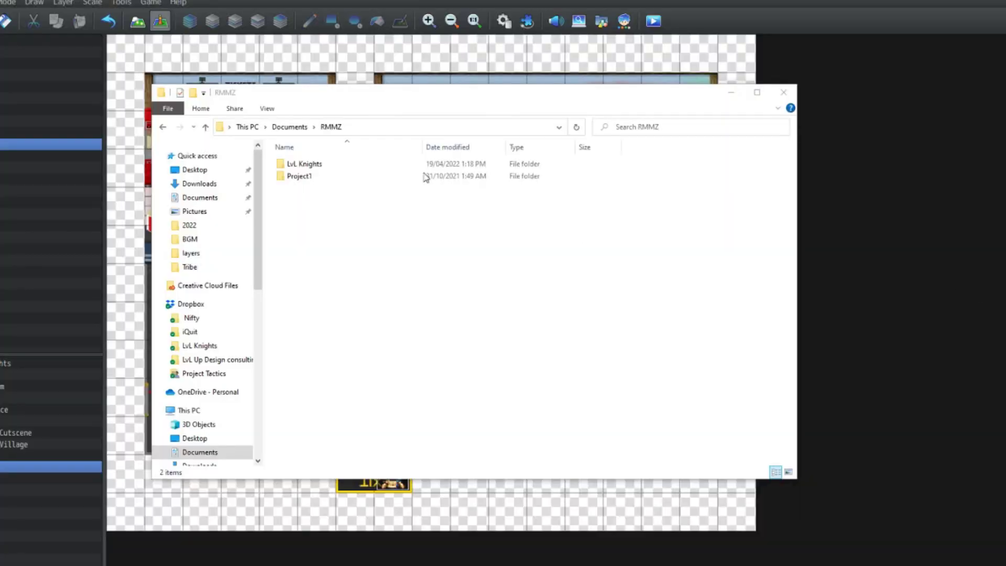
Browse the LvL Knights project's img folder and its subfolders in File Explorer.
{"action": "double_click", "coordinate": [304, 164]}
{"action": "double_click", "coordinate": [323, 237]}
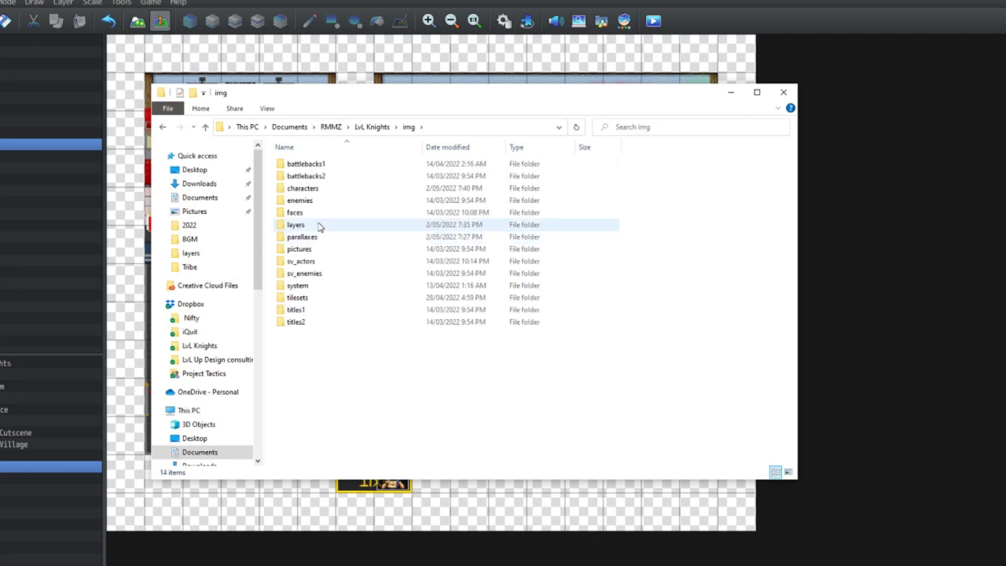
{"action": "double_click", "coordinate": [323, 238]}
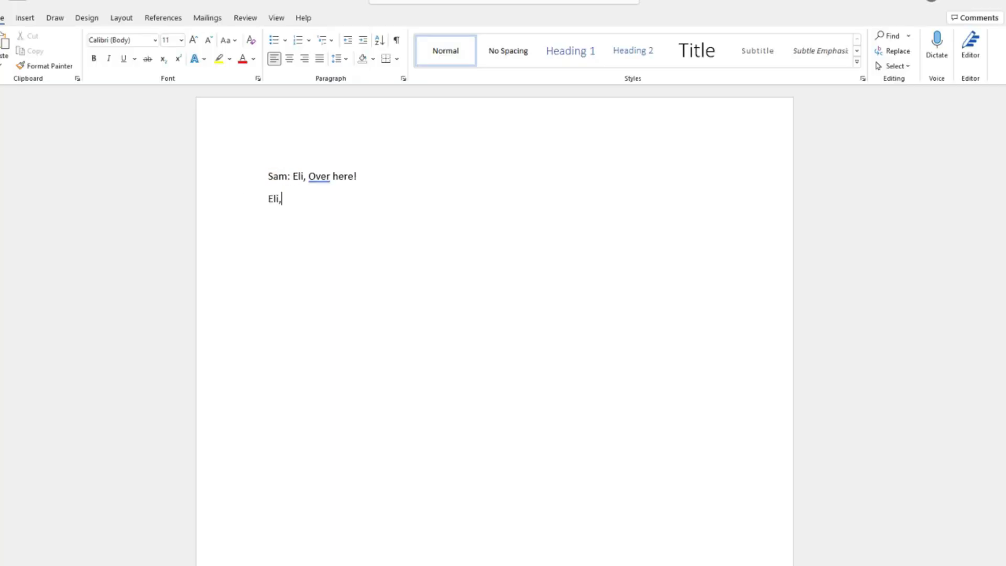
In the Word script, write Eli's line "I'm sorry I'm late! I'm always late to things!" and Sam's reply about buying a ticket.
{"action": "key", "text": "BackSpace"}
{"action": "type", "text": "worry about it, lets just go ahead and buy a ticket!"}
{"action": "left_click", "coordinate": [295, 221]}
{"action": "key", "text": "BackSpace"}
{"action": "key", "text": "End"}
Add the stage direction "Player walks forwards. Sarah Runs around." as a separate paragraph below the opening dialogue.
{"action": "key", "text": "Return"}
{"action": "key", "text": "Return"}
{"action": "type", "text": "Player walks forwards. Sarah Runs around."}
{"action": "key", "text": "Return"}
{"action": "key", "text": "Return"}
Add Sarah's question about watching the new Level Up Design Movie and Eli's reply "Yeah, Sam invited me along!".
{"action": "type", "text": "Sarah: Sam! Eli! What are you guys doing here! Have you come to watch the new Level Up Design Movie!?"}
{"action": "key", "text": "Return"}
{"action": "type", "text": "Eli: Yeah, Sam invited me along!"}
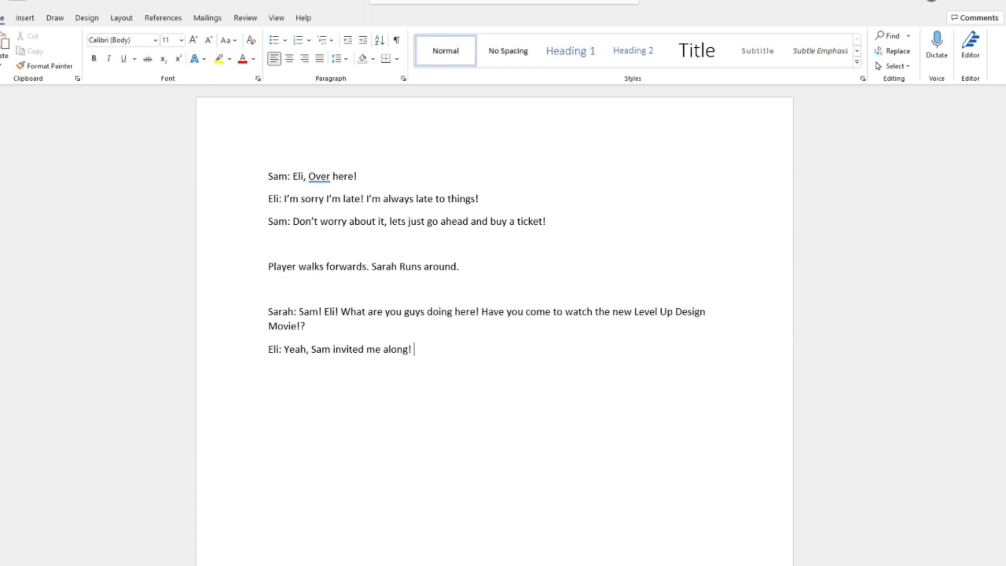
Add Sarah's line "Awesome, we can watch it together!" and Sam's reply "We were just sort of going to watch it alone. . .Together.".
{"action": "key", "text": "Return"}
{"action": "type", "text": "Sarah: Awesome, we can watch it together!"}
{"action": "key", "text": "Return"}
{"action": "type", "text": "Sam: We were just sort of going to watch it alone. . .Together."}
Add the pause "Sarah. . ." and Sam's line "Sarah.", and begin Sarah's "O.M.G" reply, each separated by a blank line.
{"action": "key", "text": "Return"}
{"action": "key", "text": "Return"}
{"action": "type", "text": "Sarah. . .Sarah: O.M"}
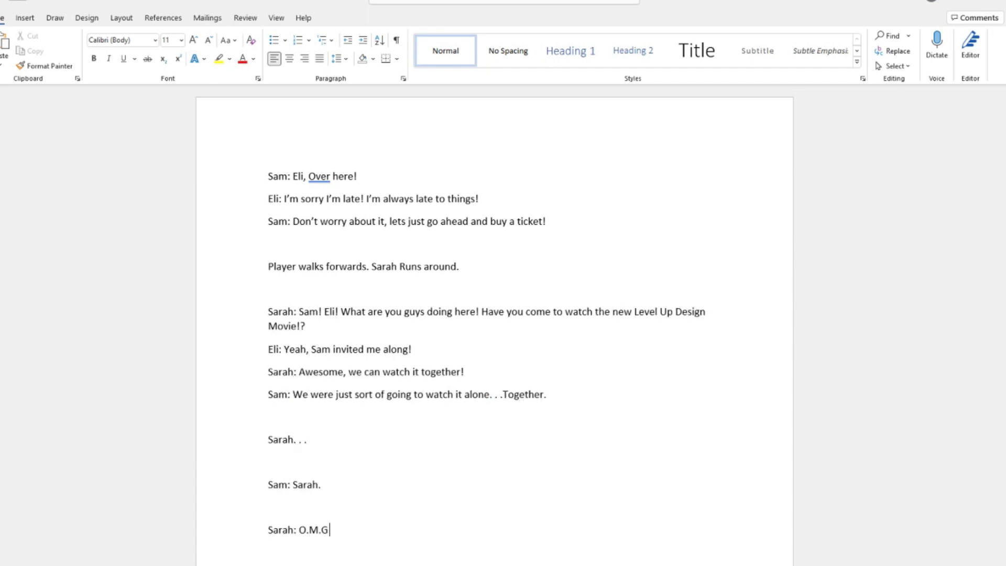
Finish Sarah's "ARE YOU TWO ON A DATE!? AT A LEVEL UP DESIGN MOVIE!" line and add Sam's "No, it's not like that!" and Eli's stammered reply.
{"action": "type", "text": ".G ARE YOU TWO ON A DATE!? AT A LEVEL UP DESIGN MOVIE!"}
{"action": "key", "text": "Return"}
{"action": "type", "text": "Sam: No, it's not like that!"}
{"action": "key", "text": "Return"}
{"action": "type", "text": "Eli: D-d-d-d-d-d"}
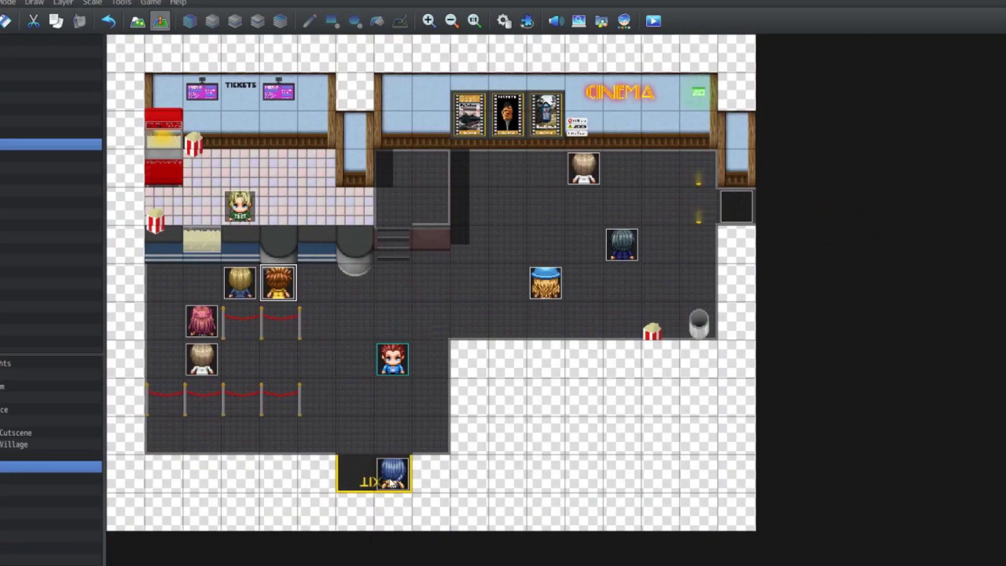
Back in RPG Maker, add the message "Eli, Over here!" with the red-haired face to the blue-haired character's event at the exit.
{"action": "double_click", "coordinate": [391, 482]}
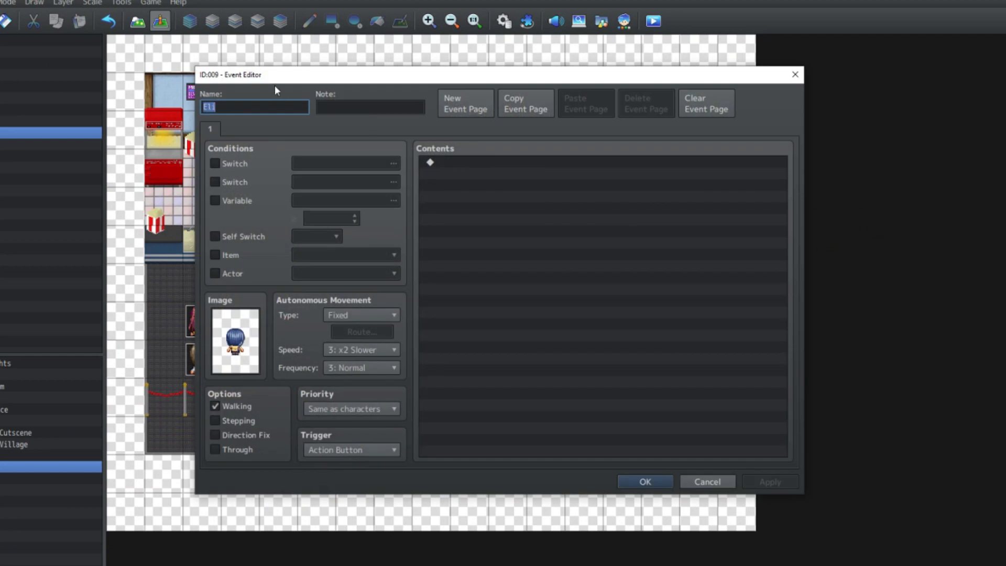
{"action": "left_click_drag", "start_coordinate": [276, 84], "coordinate": [519, 89]}
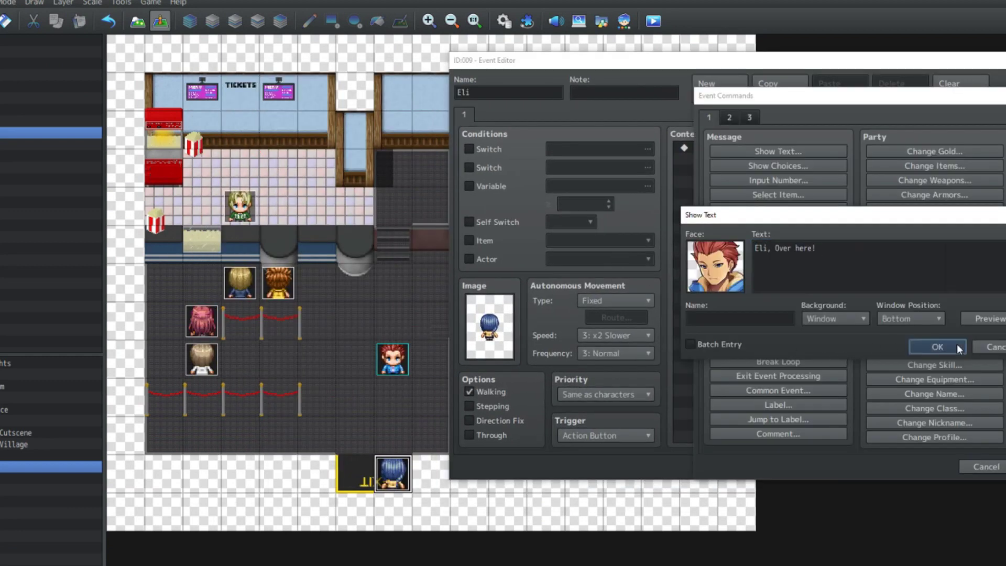
{"action": "left_click", "coordinate": [957, 343]}
Add a movement route for the Eli event with two Move Up commands and Wait for Completion.
{"action": "double_click", "coordinate": [754, 169]}
{"action": "left_click", "coordinate": [755, 209]}
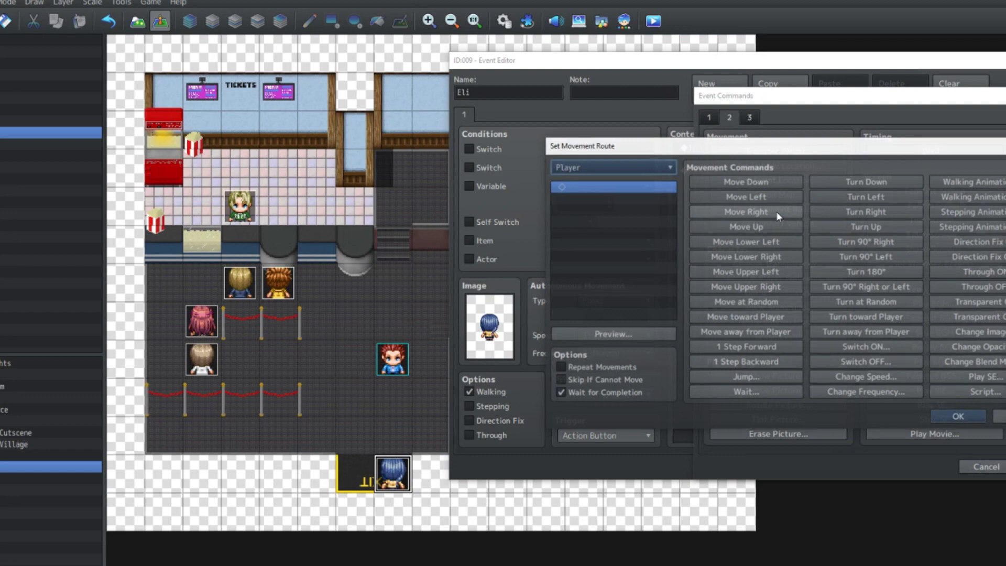
{"action": "left_click", "coordinate": [601, 167]}
{"action": "left_click", "coordinate": [572, 315]}
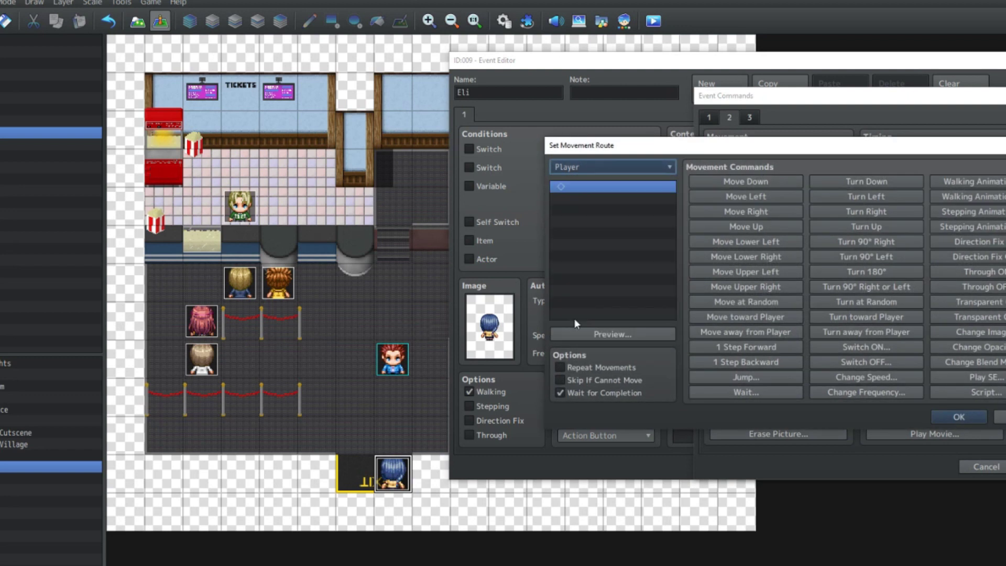
{"action": "left_click", "coordinate": [776, 230]}
{"action": "left_click", "coordinate": [776, 230]}
{"action": "key", "text": "Escape"}
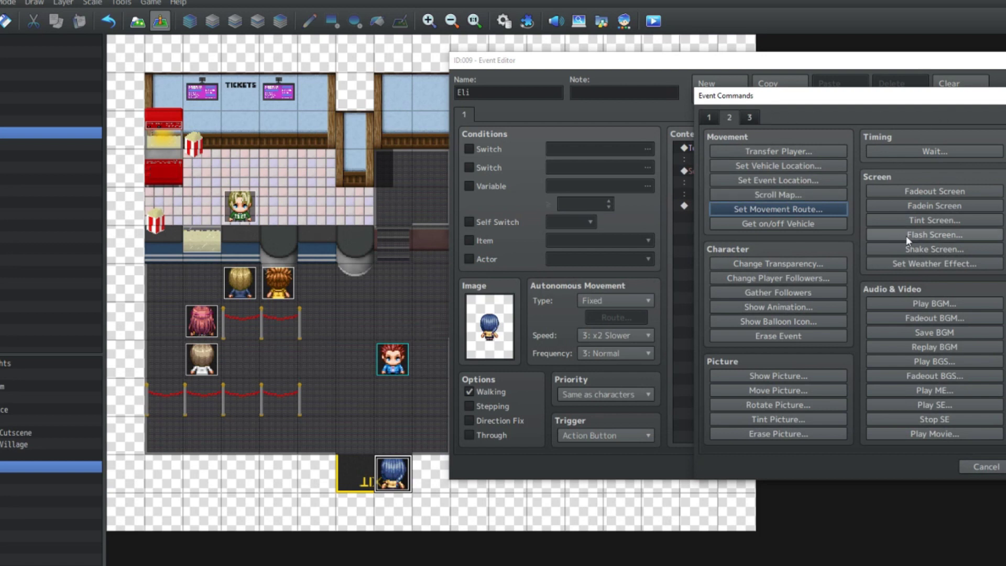
Add a Tint Screen command with the Dark preset over 60 frames, waiting for completion.
{"action": "left_click", "coordinate": [937, 219]}
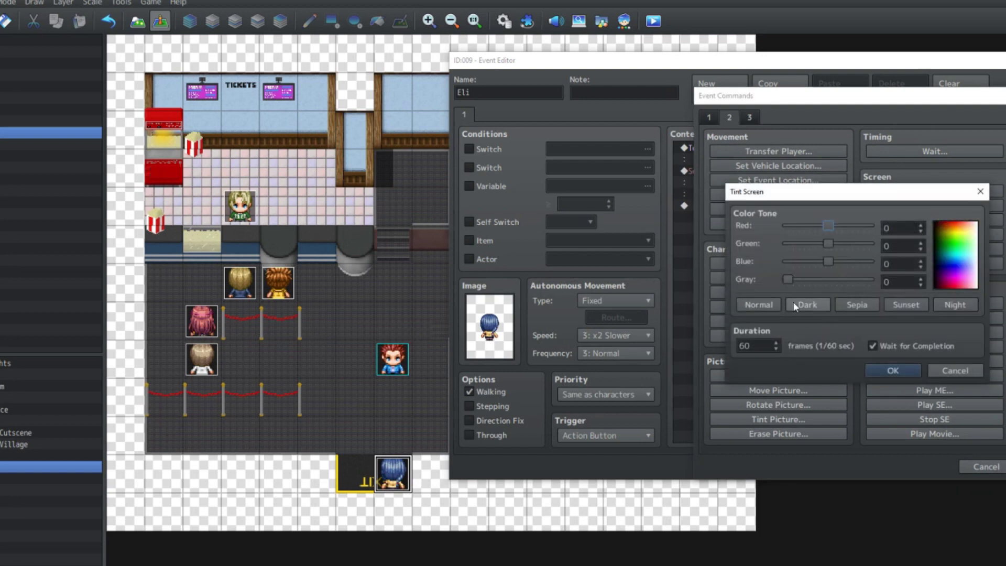
{"action": "left_click", "coordinate": [807, 305]}
{"action": "left_click", "coordinate": [910, 373]}
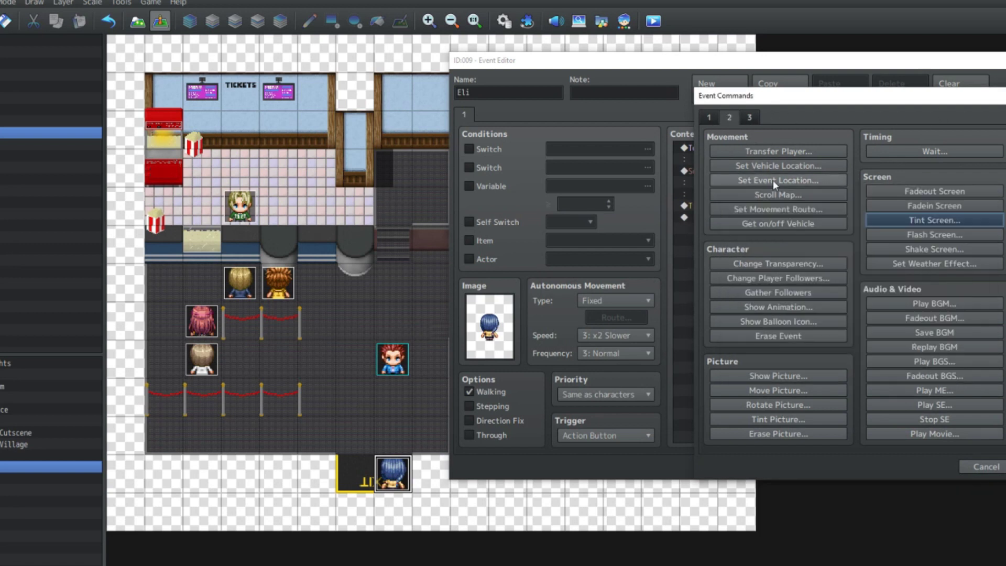
Add a Show Picture command for picture 1 using the SF_Actor1_8 image with the Upper Left origin.
{"action": "left_click", "coordinate": [790, 375]}
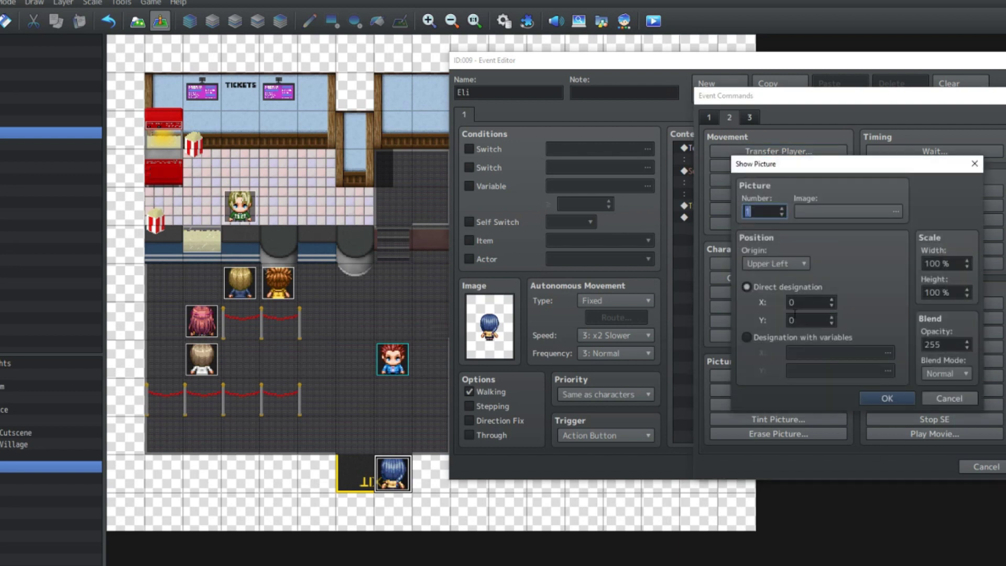
{"action": "left_click", "coordinate": [861, 210]}
{"action": "left_click", "coordinate": [678, 200]}
{"action": "scroll", "coordinate": [686, 314], "scroll_direction": "down", "scroll_amount": 15}
{"action": "left_click", "coordinate": [687, 343]}
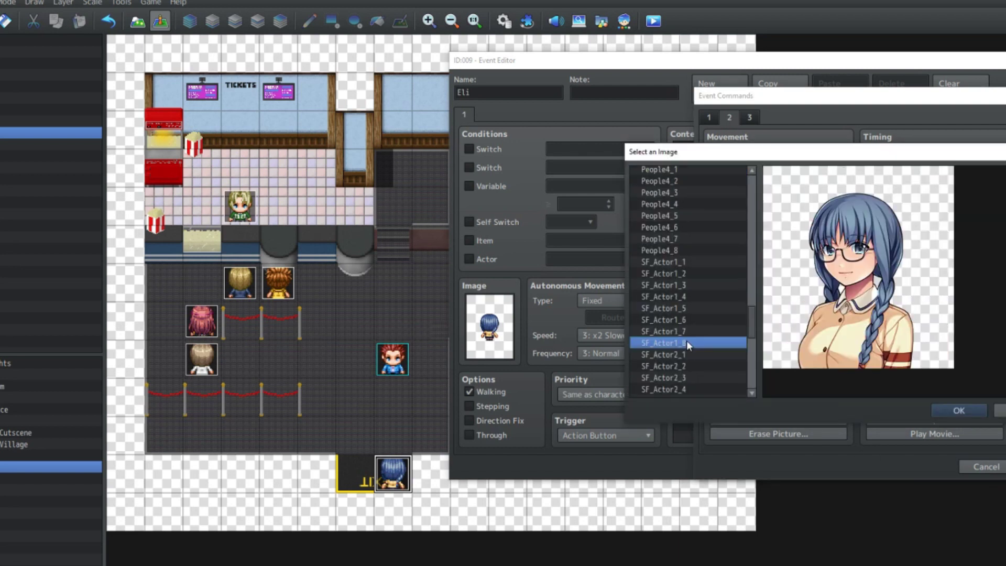
{"action": "double_click", "coordinate": [687, 343]}
{"action": "left_click", "coordinate": [789, 267]}
{"action": "left_click", "coordinate": [788, 267]}
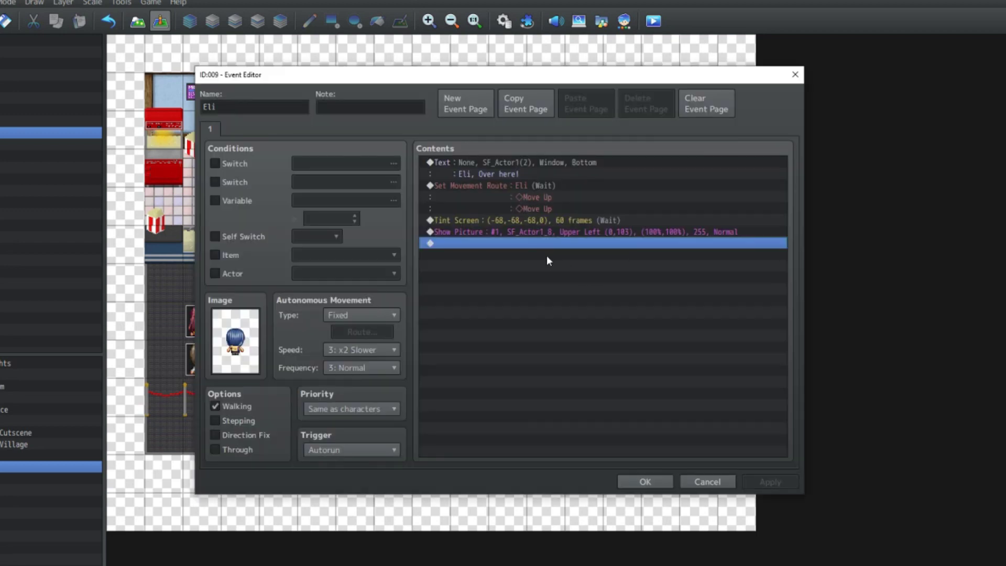
Copy Eli's line "I'm sorry I'm late! I'm always late to things!" from the Word script into a new Show Text command.
{"action": "double_click", "coordinate": [542, 245]}
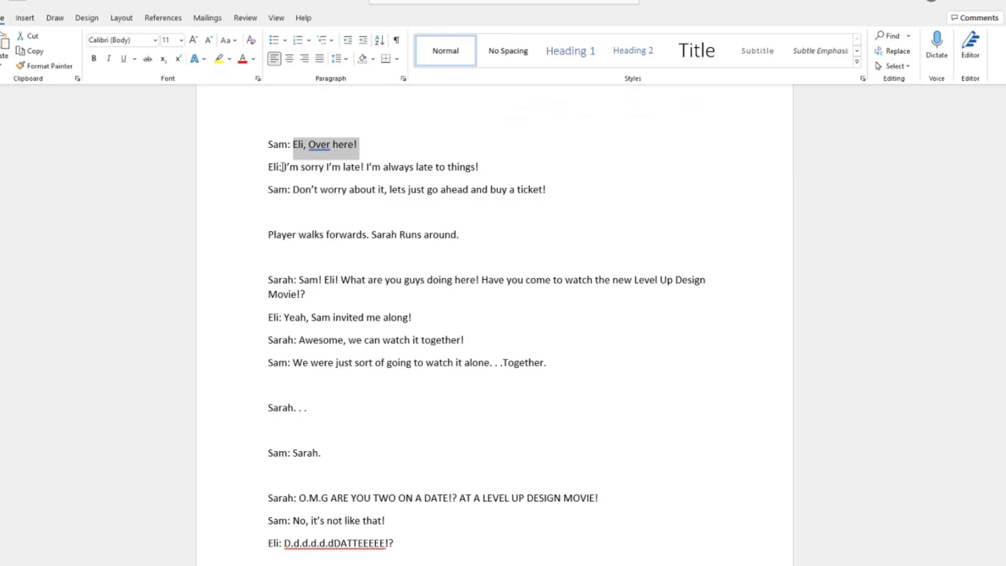
{"action": "left_click_drag", "start_coordinate": [283, 167], "coordinate": [528, 173]}
{"action": "key", "text": "ctrl+c"}
{"action": "key", "text": "ctrl+v"}
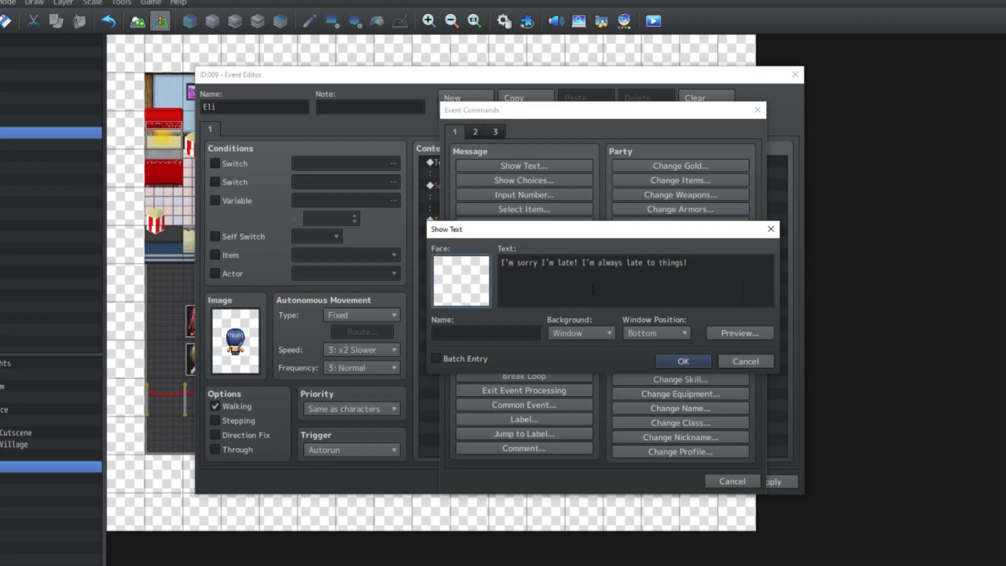
{"action": "left_click", "coordinate": [593, 289]}
{"action": "left_click", "coordinate": [684, 361]}
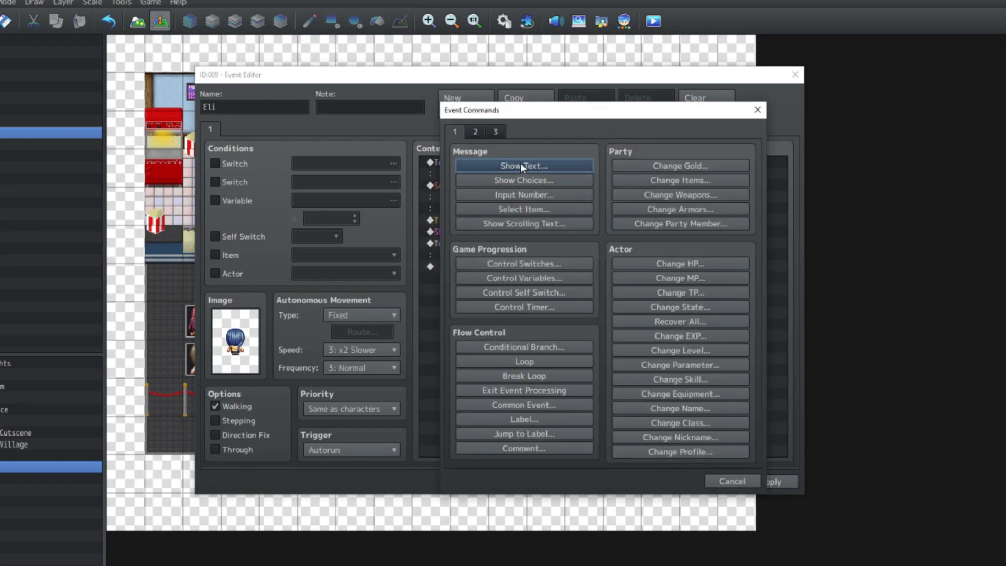
Add a Show Picture command for picture 2 using the SF_Actor1_3 image at X 500, Y 103.
{"action": "left_click", "coordinate": [476, 132]}
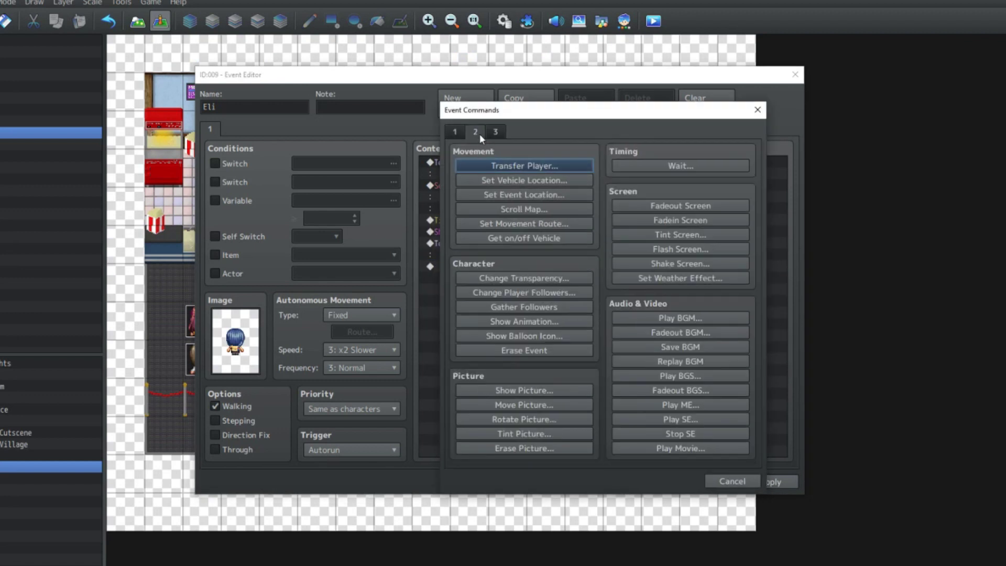
{"action": "left_click", "coordinate": [526, 389]}
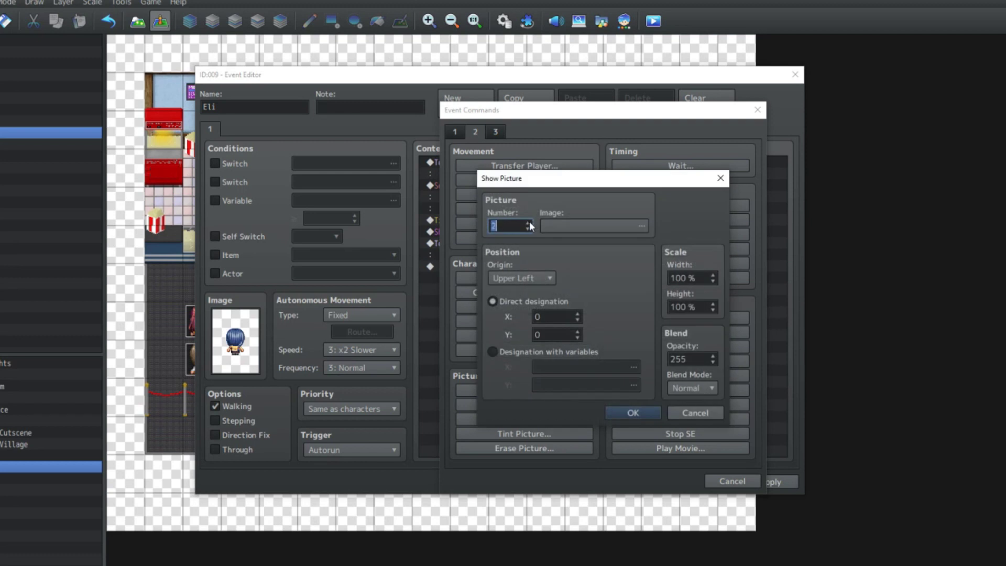
{"action": "left_click", "coordinate": [563, 224]}
{"action": "scroll", "coordinate": [454, 262], "scroll_direction": "down", "scroll_amount": 10}
{"action": "left_click", "coordinate": [458, 266]}
{"action": "left_click", "coordinate": [454, 263]}
{"action": "double_click", "coordinate": [453, 262]}
{"action": "double_click", "coordinate": [551, 317]}
{"action": "double_click", "coordinate": [554, 334]}
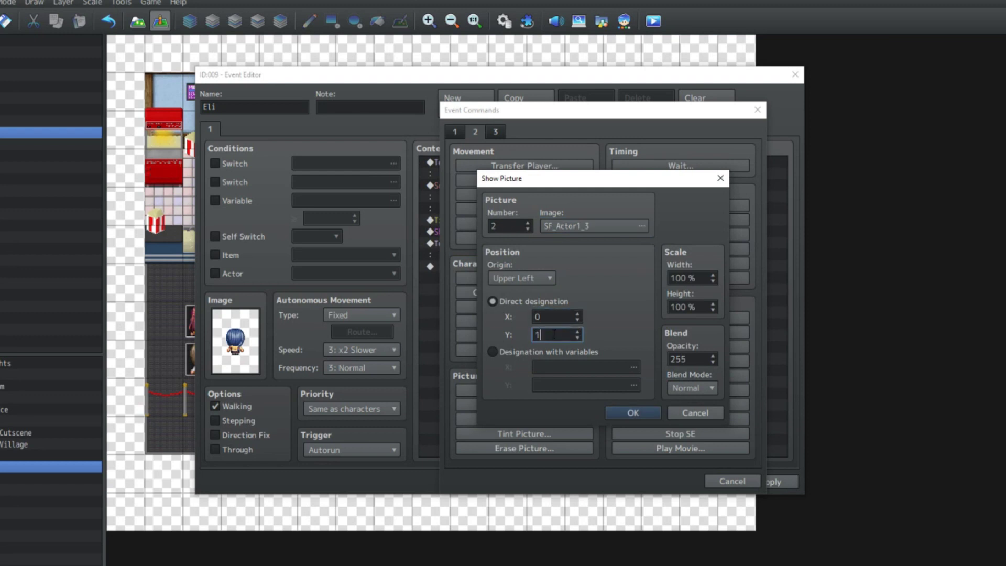
{"action": "double_click", "coordinate": [557, 315]}
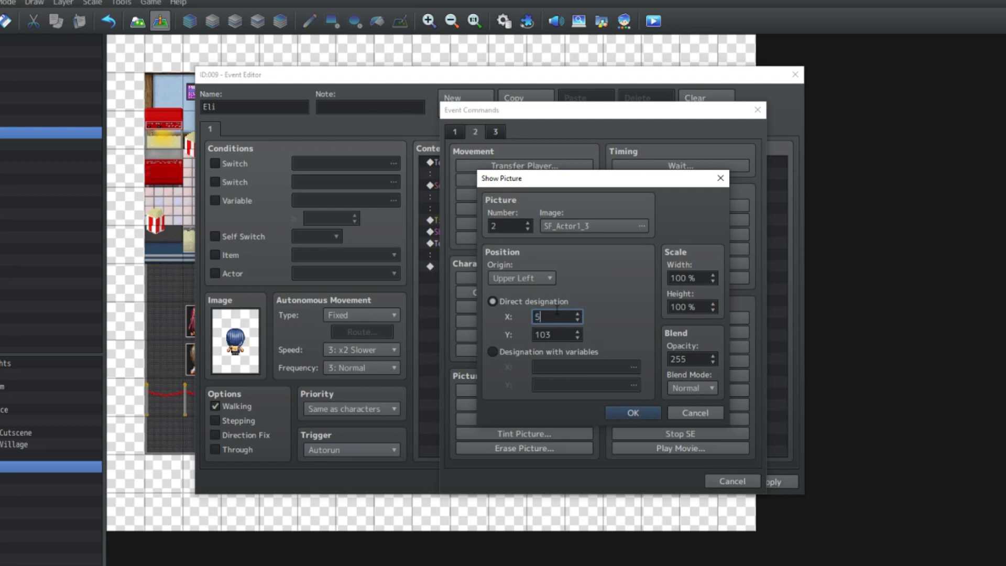
{"action": "left_click", "coordinate": [618, 410]}
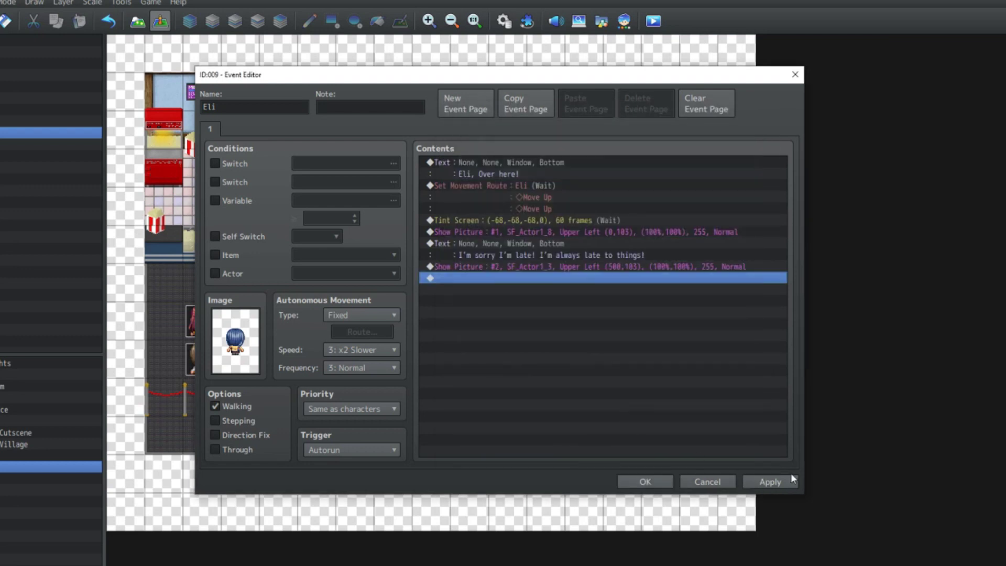
Apply the event changes, playtest the cutscene and reopen the Eli event for editing.
{"action": "left_click", "coordinate": [757, 480]}
{"action": "left_click", "coordinate": [636, 489]}
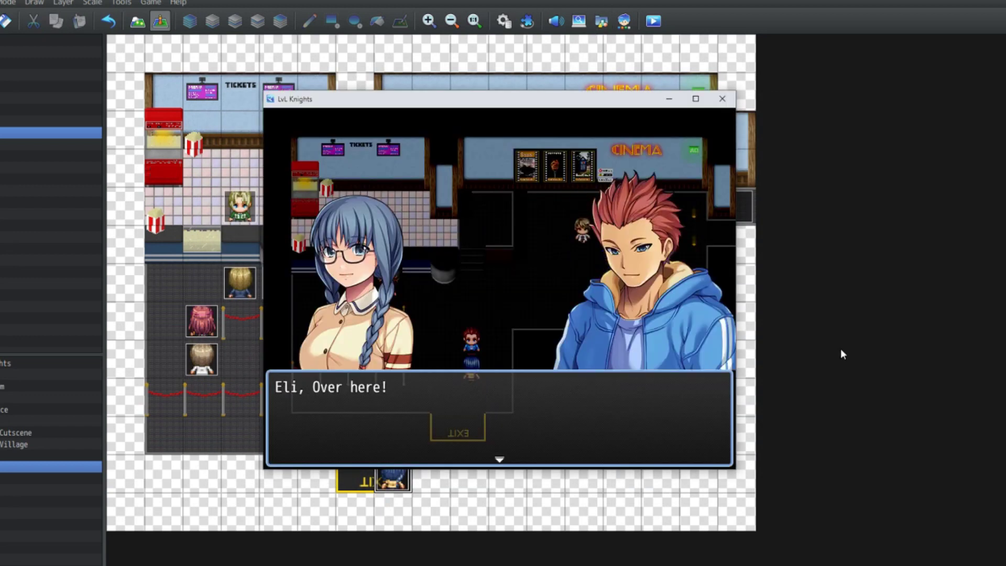
{"action": "left_click", "coordinate": [722, 99]}
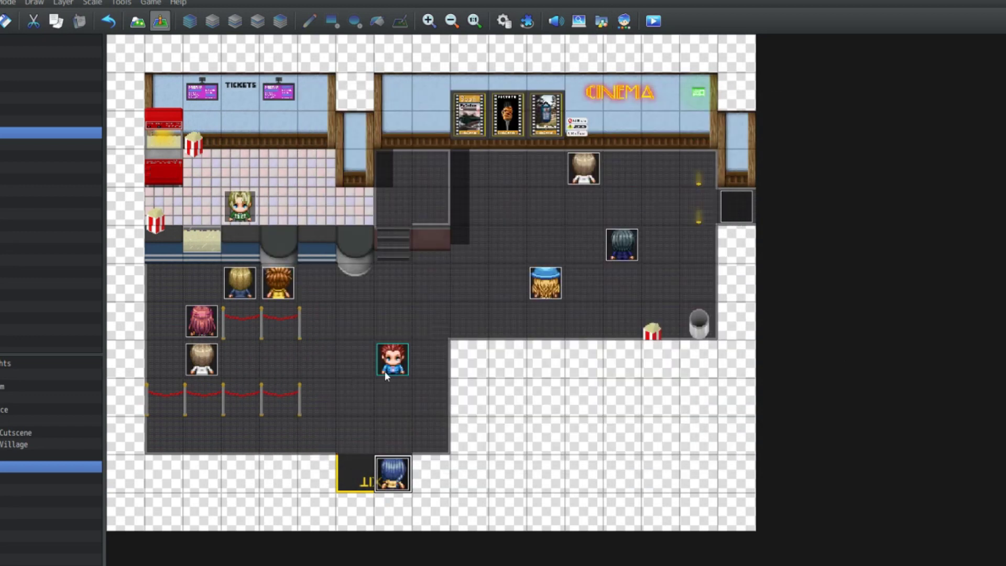
{"action": "left_click", "coordinate": [404, 367]}
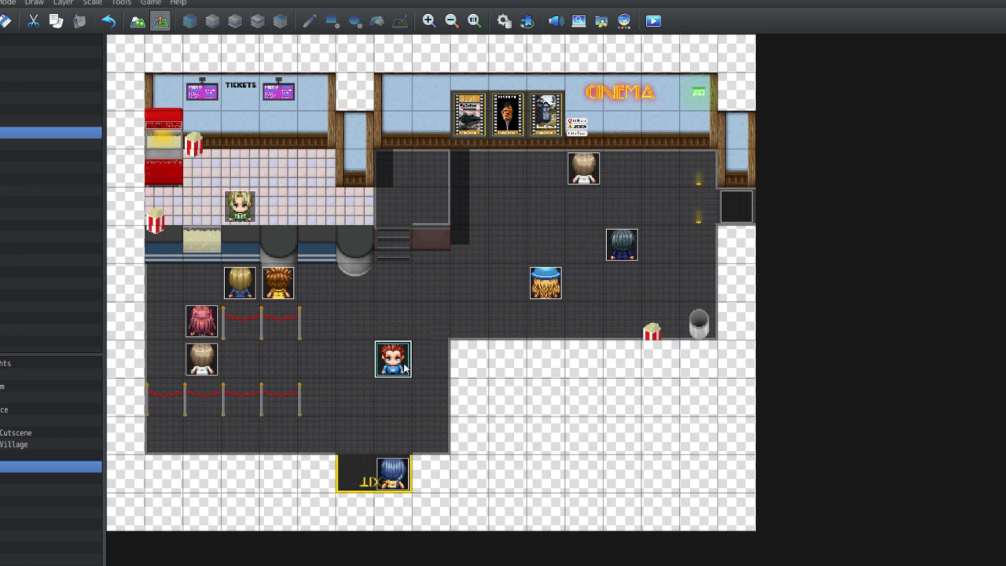
{"action": "double_click", "coordinate": [409, 474]}
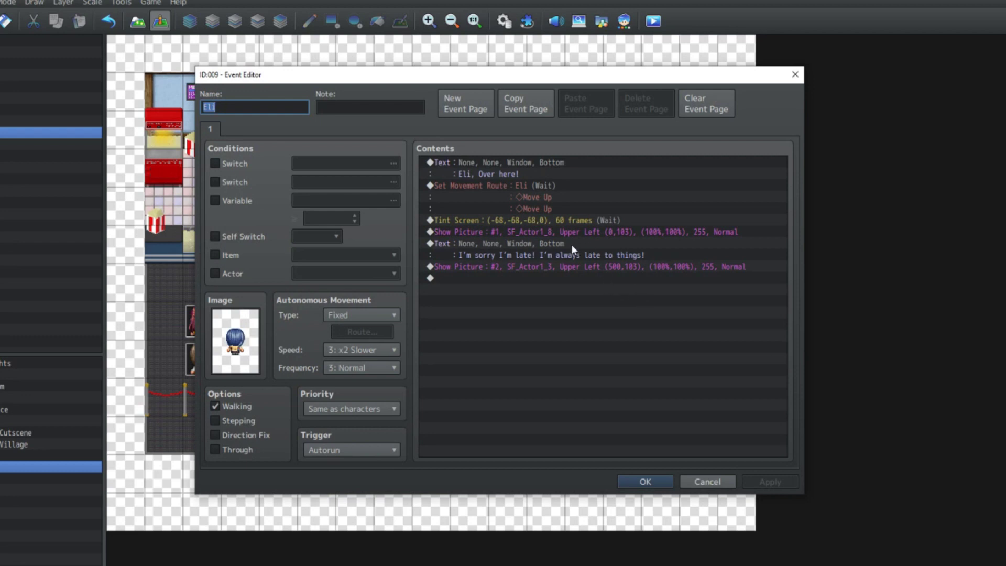
{"action": "left_click", "coordinate": [501, 235]}
{"action": "key", "text": "Insert"}
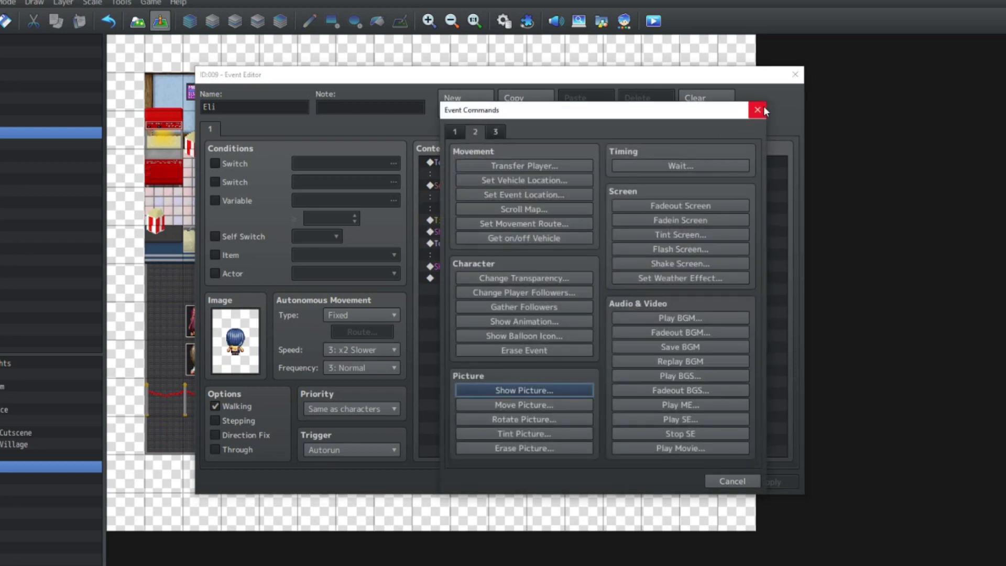
{"action": "left_click", "coordinate": [763, 111]}
{"action": "left_click", "coordinate": [482, 241]}
{"action": "right_click", "coordinate": [484, 241]}
{"action": "left_click", "coordinate": [510, 260]}
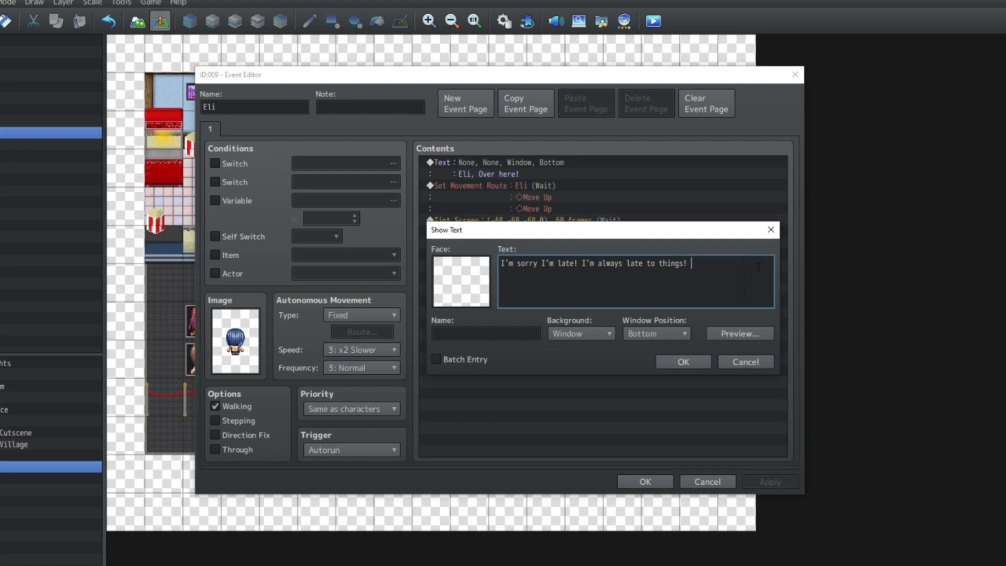
{"action": "left_click", "coordinate": [776, 232]}
Add a Tint Picture command for picture 1 with the Dark tone (-68, -68, -68, 0) before the second portrait appears.
{"action": "left_click", "coordinate": [523, 272]}
{"action": "key", "text": "Insert"}
{"action": "left_click", "coordinate": [542, 433]}
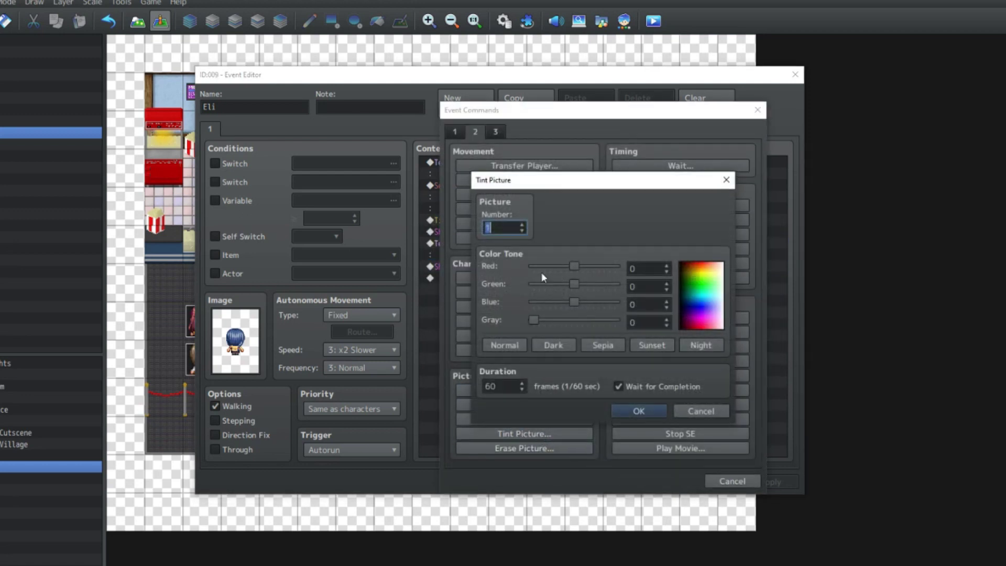
{"action": "left_click", "coordinate": [549, 344]}
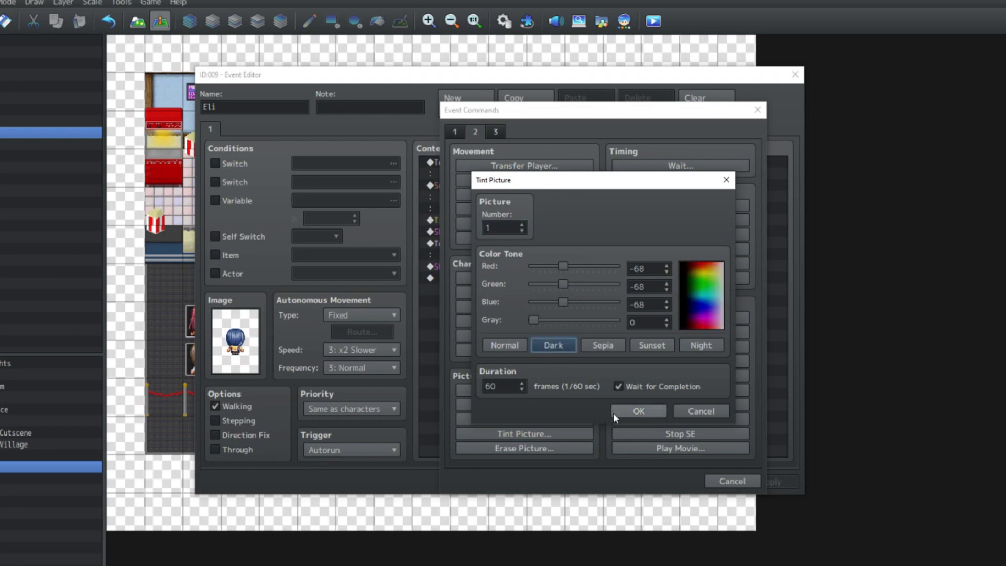
{"action": "left_click", "coordinate": [625, 410]}
Copy Sam's line "Don't worry about it, lets just go ahead and buy a ticket!" from the Word script into a new Show Text command.
{"action": "left_click", "coordinate": [467, 268]}
{"action": "left_click", "coordinate": [464, 279]}
{"action": "left_click", "coordinate": [483, 290]}
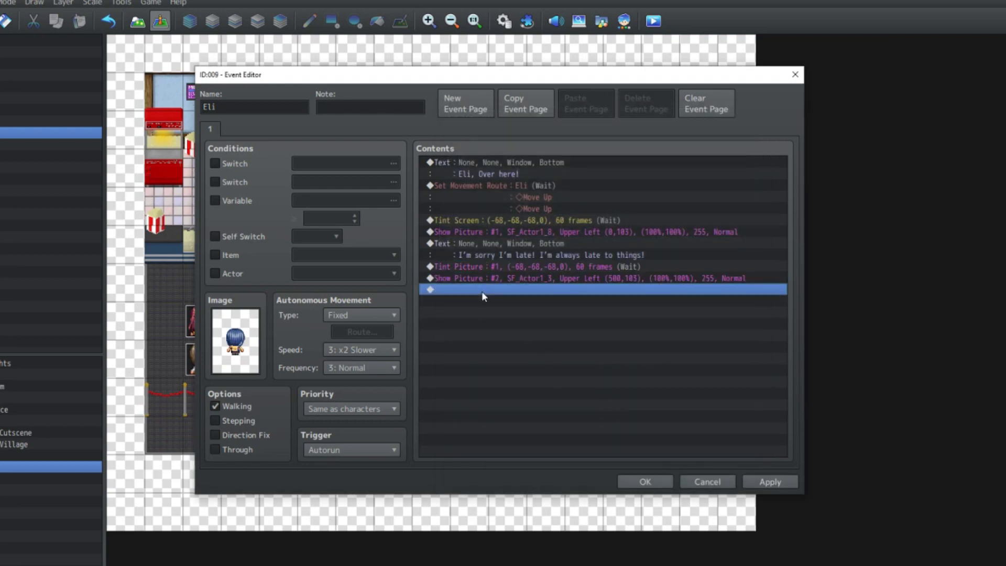
{"action": "mouse_move", "coordinate": [371, 560]}
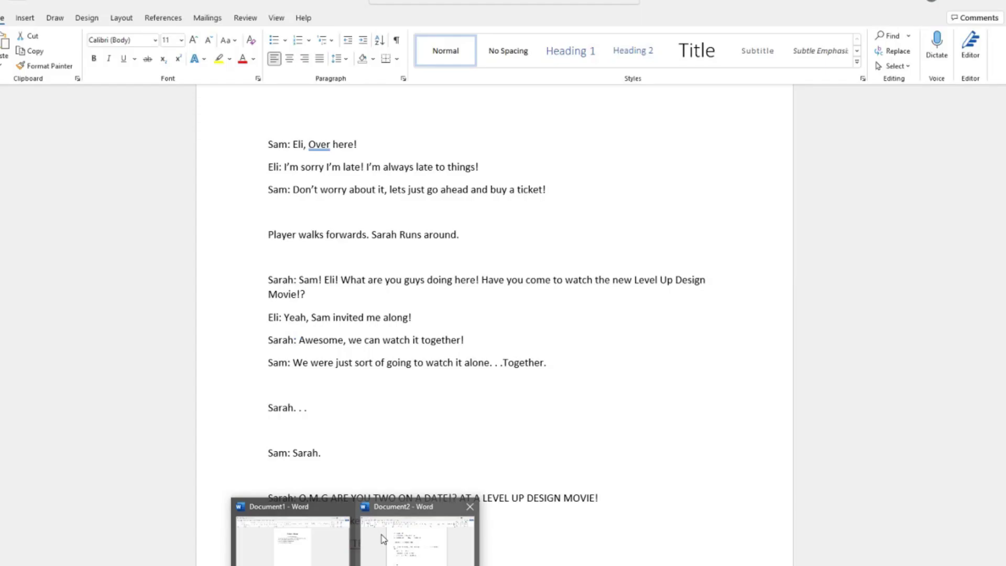
{"action": "left_click", "coordinate": [382, 540]}
{"action": "left_click_drag", "start_coordinate": [293, 190], "coordinate": [598, 189]}
{"action": "key", "text": "ctrl+c"}
{"action": "key", "text": "alt+Tab"}
{"action": "key", "text": "ctrl+v"}
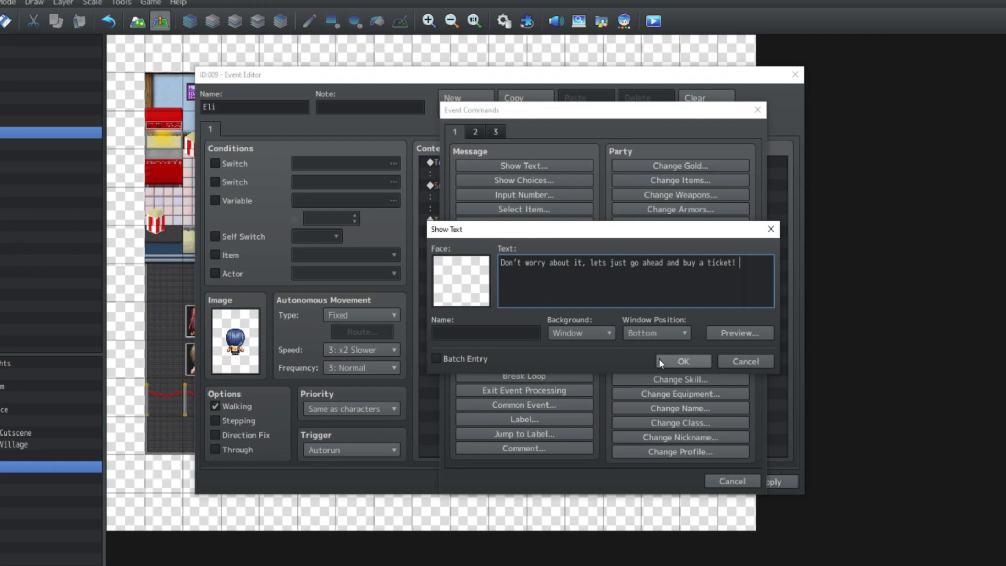
{"action": "left_click", "coordinate": [689, 360]}
Add a Tint Screen command with the Normal tone over 60 frames, waiting for completion.
{"action": "double_click", "coordinate": [689, 359]}
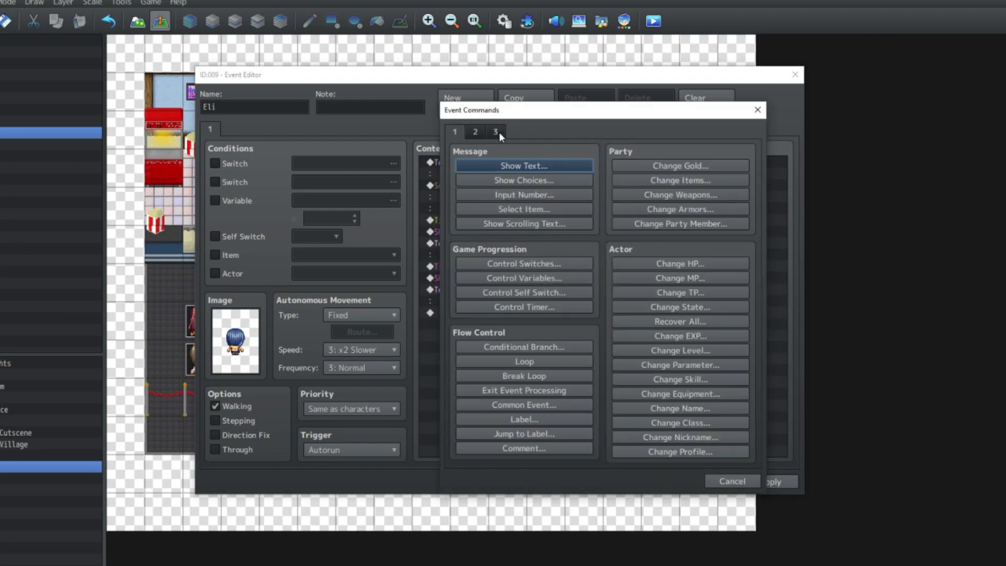
{"action": "left_click", "coordinate": [495, 132]}
{"action": "left_click", "coordinate": [472, 131]}
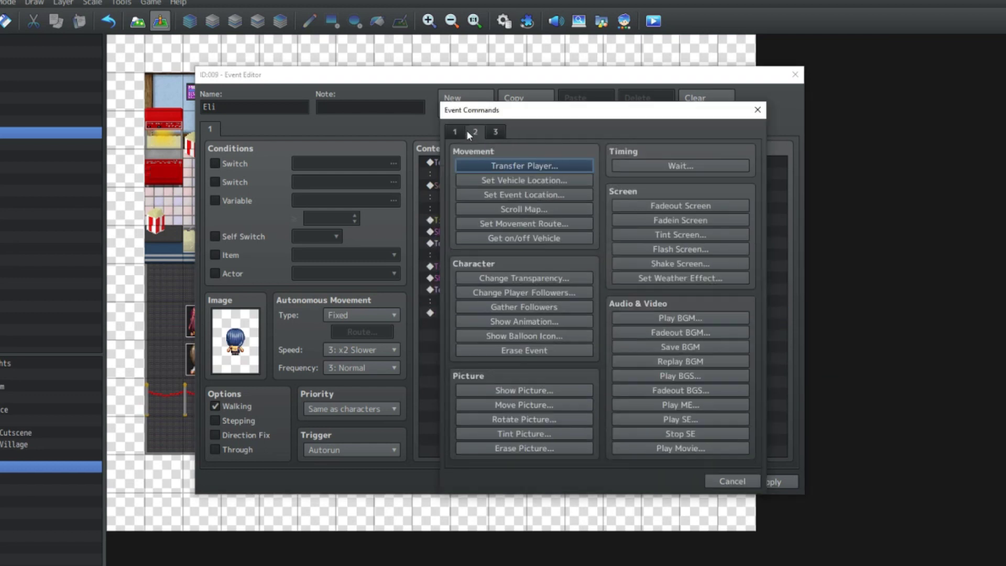
{"action": "left_click", "coordinate": [673, 235]}
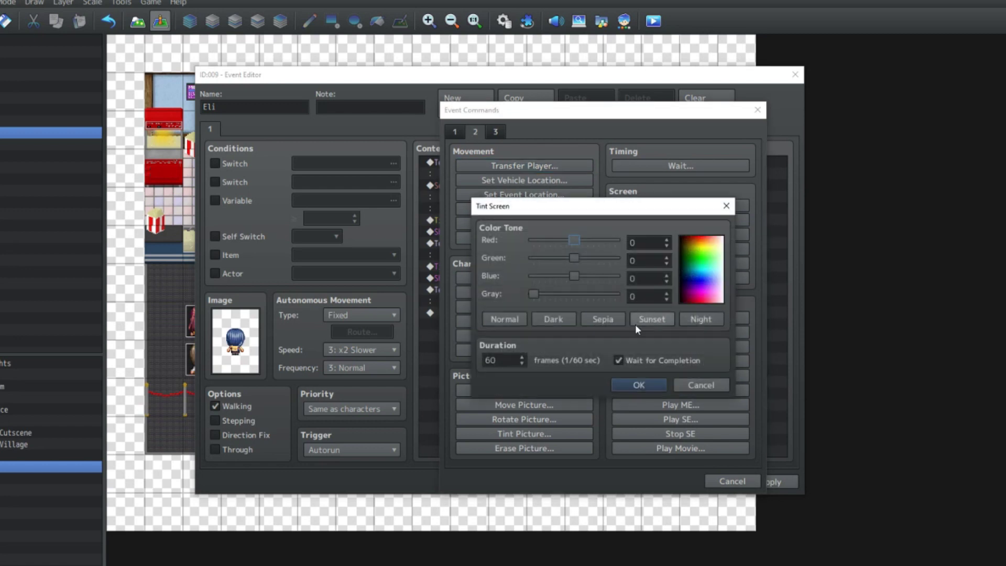
{"action": "left_click", "coordinate": [502, 317]}
{"action": "left_click", "coordinate": [637, 385]}
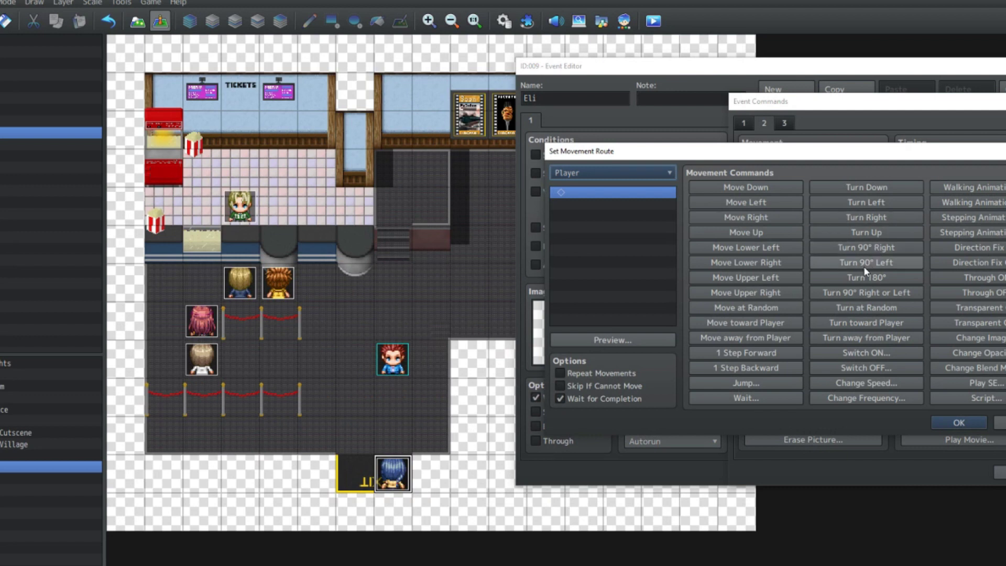
Add movement routes that move the player up without waiting, and Eli left and up with Wait for Completion.
{"action": "key", "text": "Escape"}
{"action": "left_click", "coordinate": [794, 210]}
{"action": "left_click", "coordinate": [650, 176]}
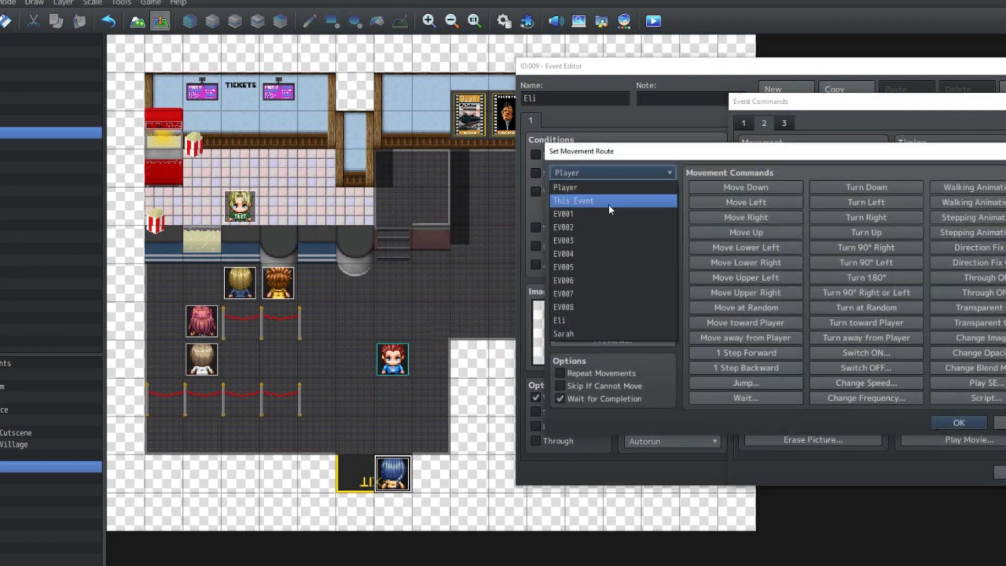
{"action": "left_click", "coordinate": [578, 317]}
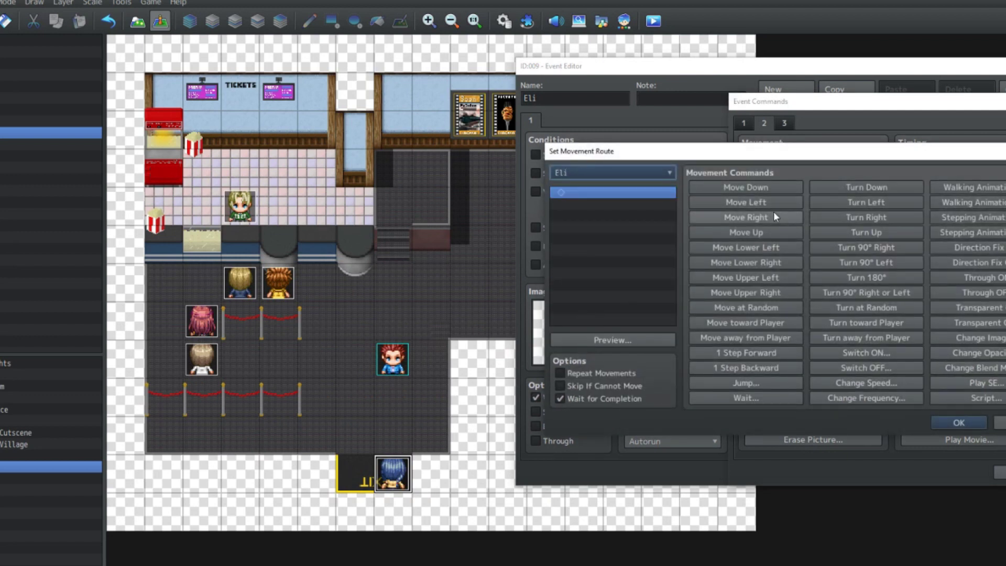
{"action": "left_click", "coordinate": [790, 202]}
{"action": "left_click", "coordinate": [744, 233]}
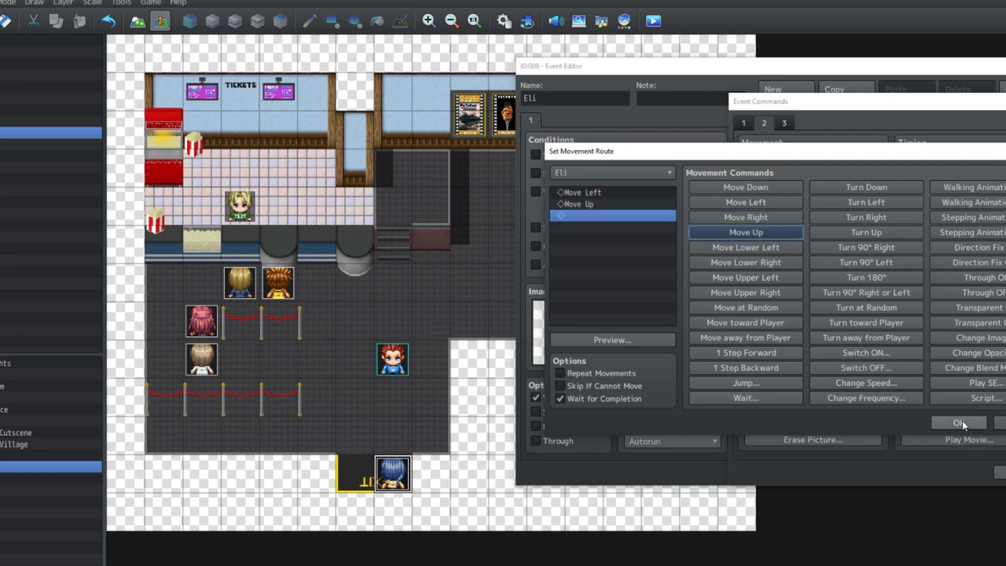
{"action": "left_click", "coordinate": [960, 422]}
Save the Eli event and playtest the cutscene past Eli's apology for being late.
{"action": "left_click", "coordinate": [545, 474]}
{"action": "key", "text": "ctrl+r"}
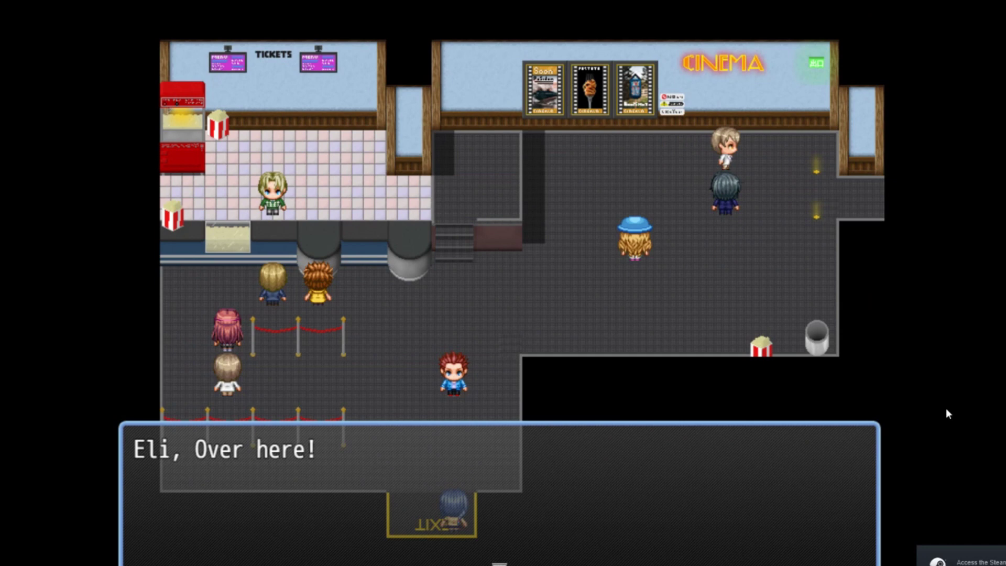
{"action": "key", "text": "Return"}
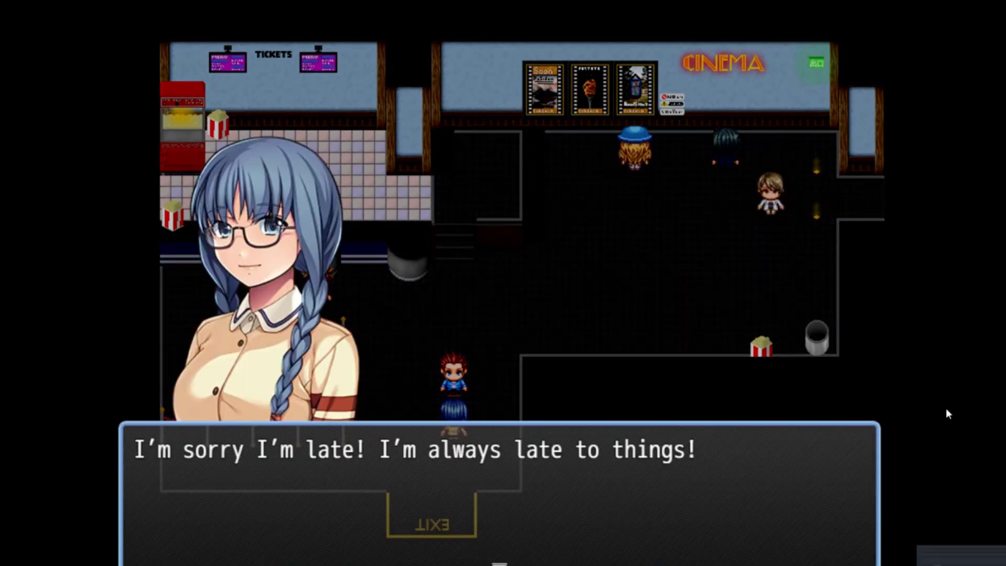
{"action": "key", "text": "Return"}
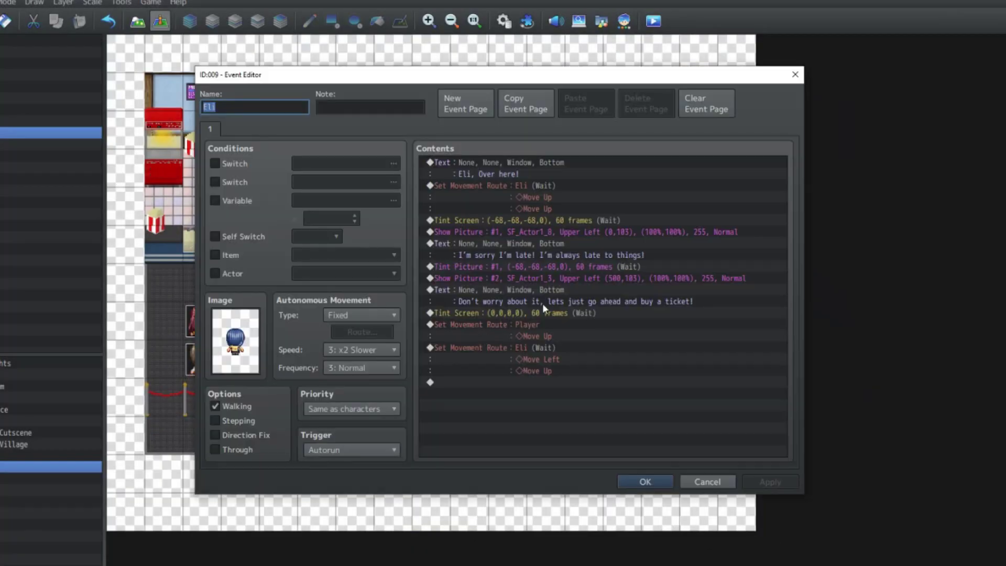
Set the Tint Picture command for picture 1 to a duration of 1 frame without Wait for Completion.
{"action": "left_click", "coordinate": [589, 279]}
{"action": "left_click", "coordinate": [562, 267]}
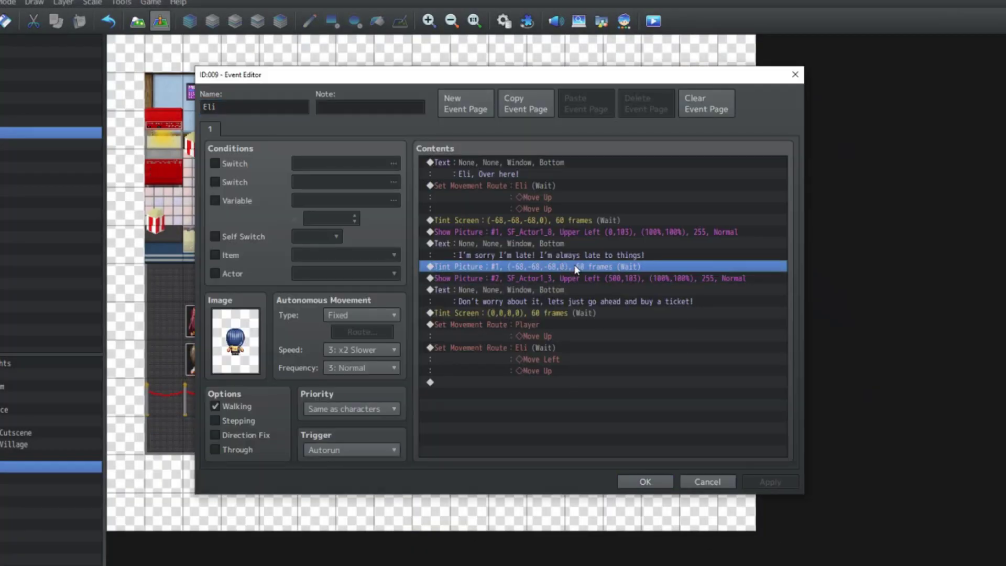
{"action": "right_click", "coordinate": [576, 269]}
{"action": "left_click", "coordinate": [595, 275]}
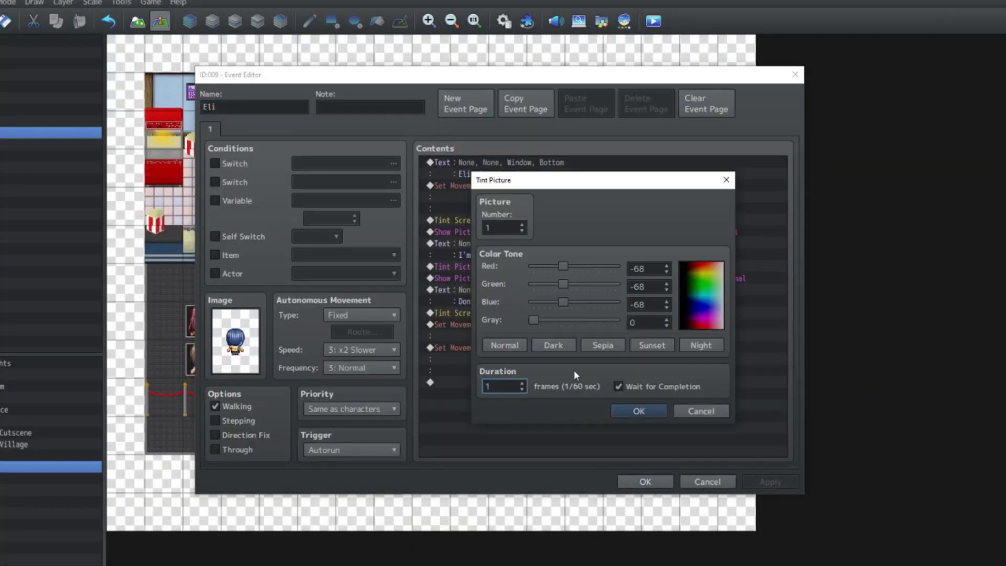
{"action": "left_click", "coordinate": [636, 409]}
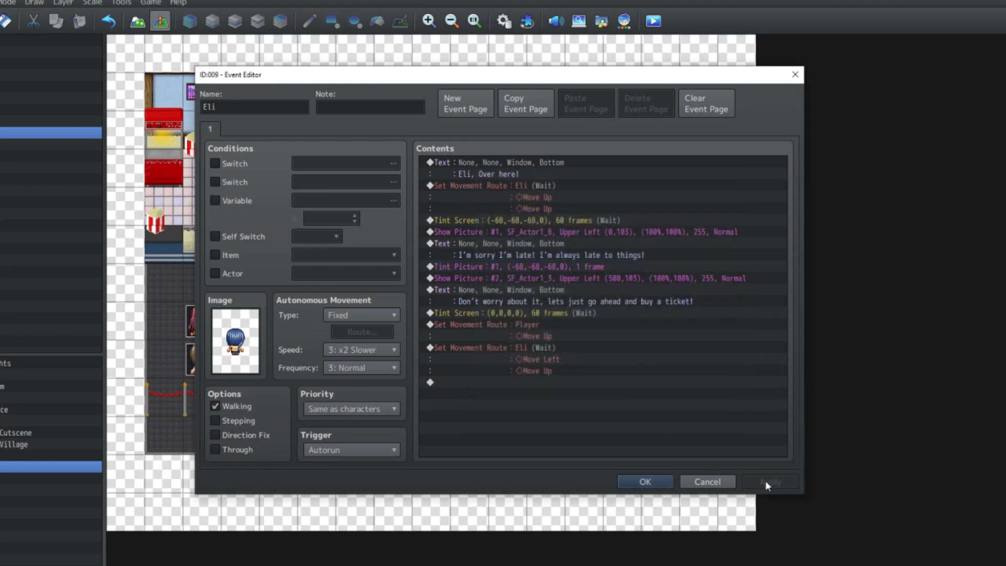
Save the event and playtest the cutscene through Sam's ticket line to check the portrait tint timing.
{"action": "left_click", "coordinate": [645, 481]}
{"action": "key", "text": "ctrl+r"}
{"action": "key", "text": "Return"}
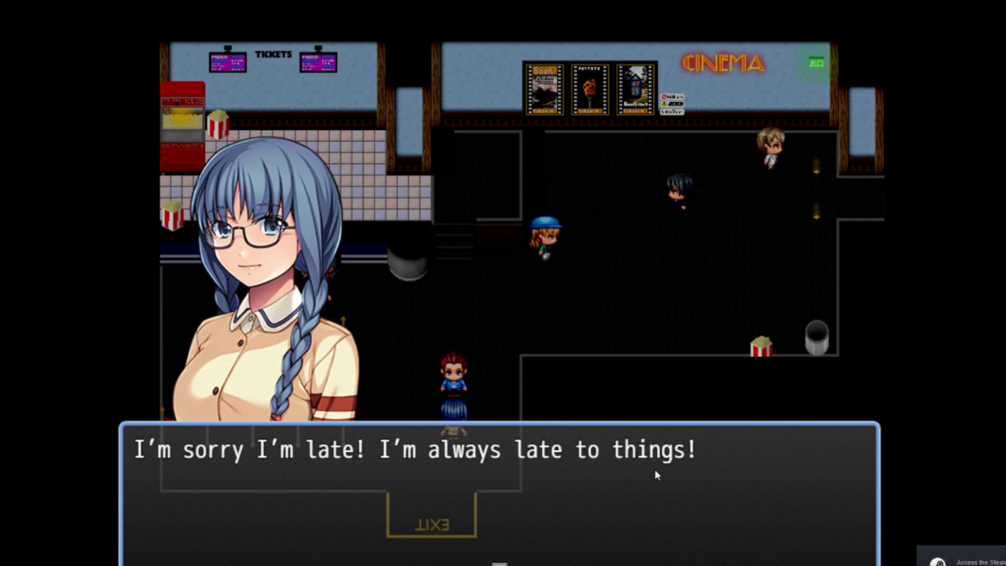
{"action": "key", "text": "Return"}
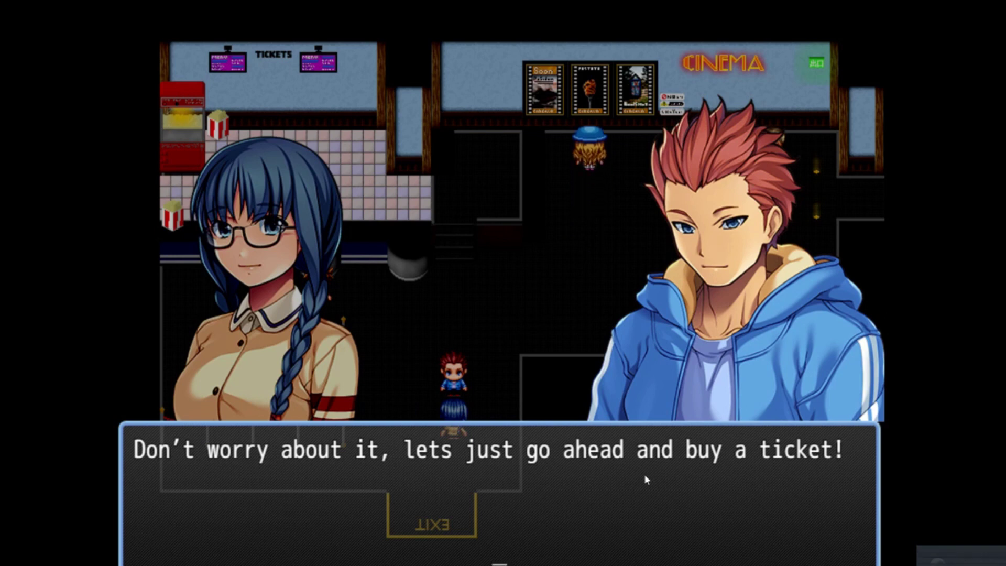
{"action": "key", "text": "Return"}
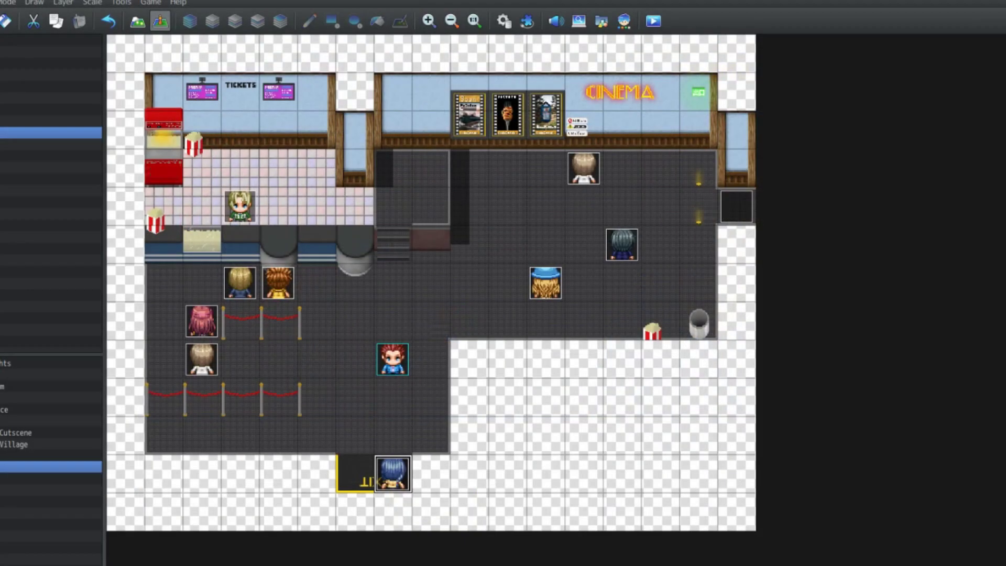
Reopen the Eli event and insert an Erase Picture command for picture 1 before the Normal Tint Screen command.
{"action": "double_click", "coordinate": [396, 478]}
{"action": "left_click", "coordinate": [524, 313]}
{"action": "left_click", "coordinate": [520, 336]}
{"action": "left_click", "coordinate": [474, 324]}
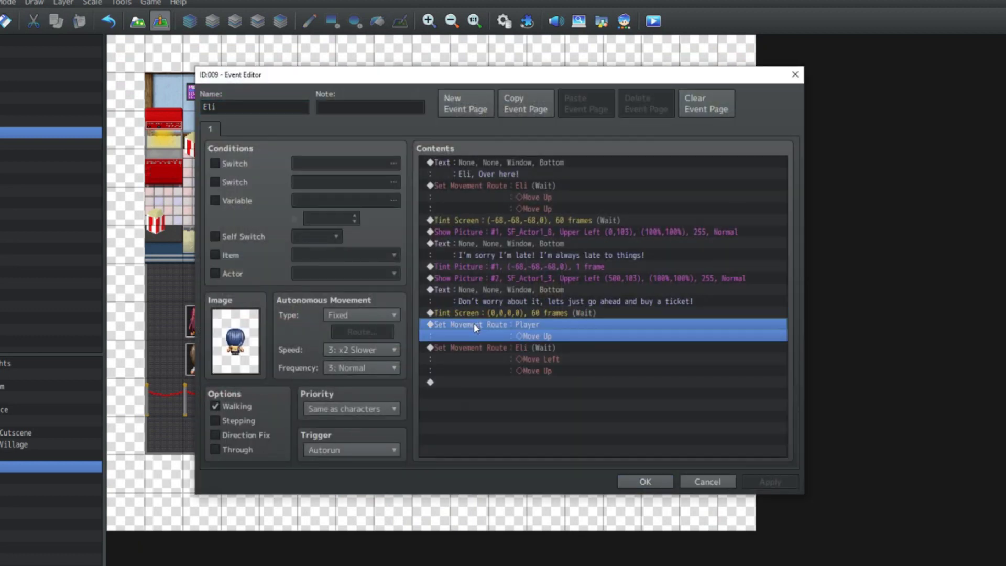
{"action": "key", "text": "Insert"}
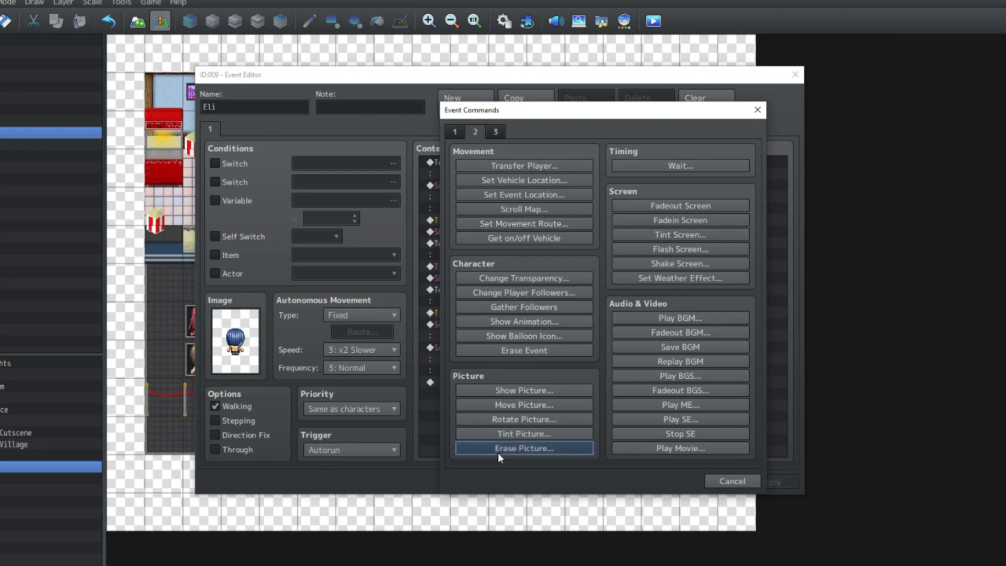
{"action": "left_click", "coordinate": [498, 449]}
{"action": "left_click", "coordinate": [572, 333]}
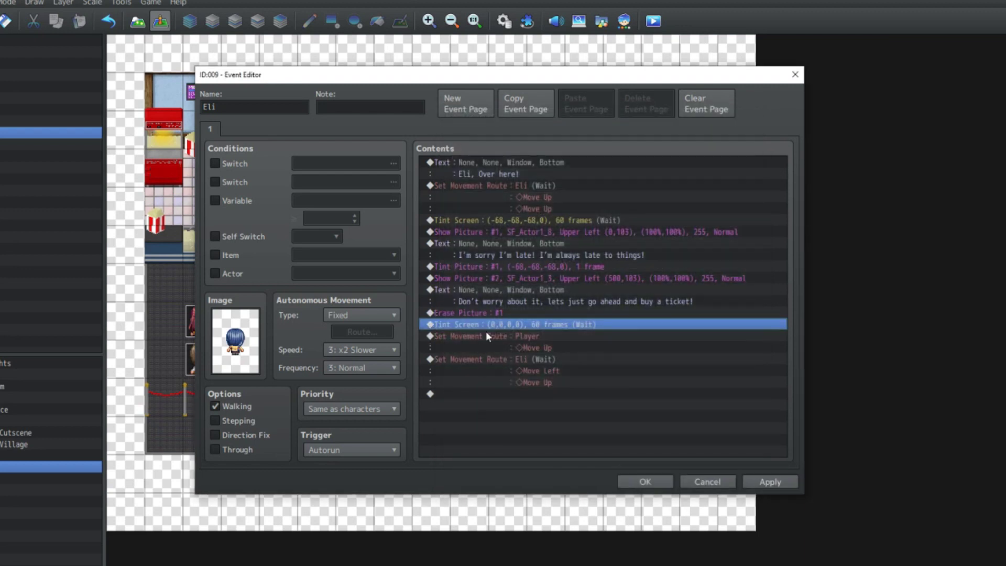
Insert an Erase Picture command for picture 2 directly before the Normal Tint Screen command.
{"action": "key", "text": "Insert"}
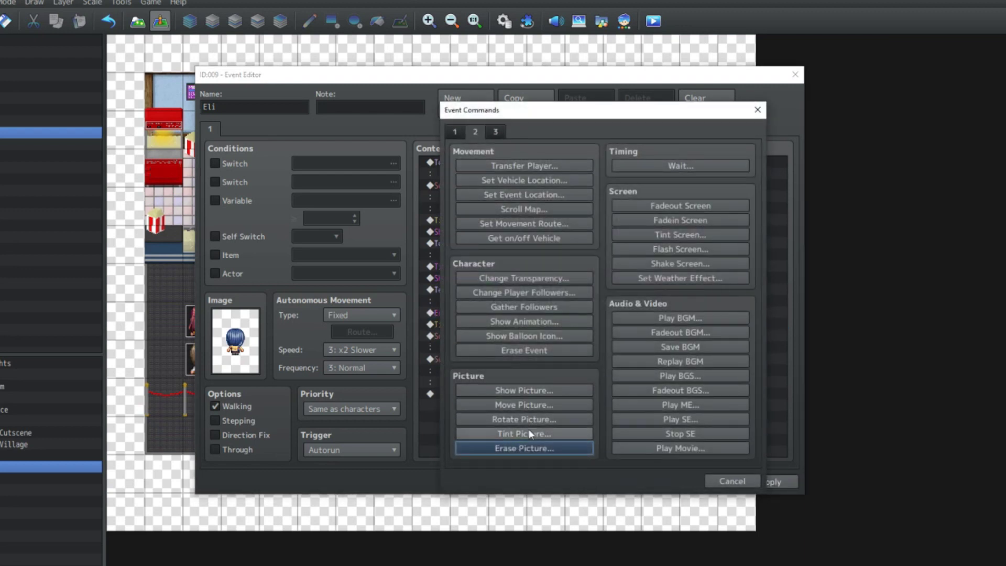
{"action": "left_click", "coordinate": [525, 448]}
{"action": "left_click", "coordinate": [590, 304]}
{"action": "left_click", "coordinate": [584, 327]}
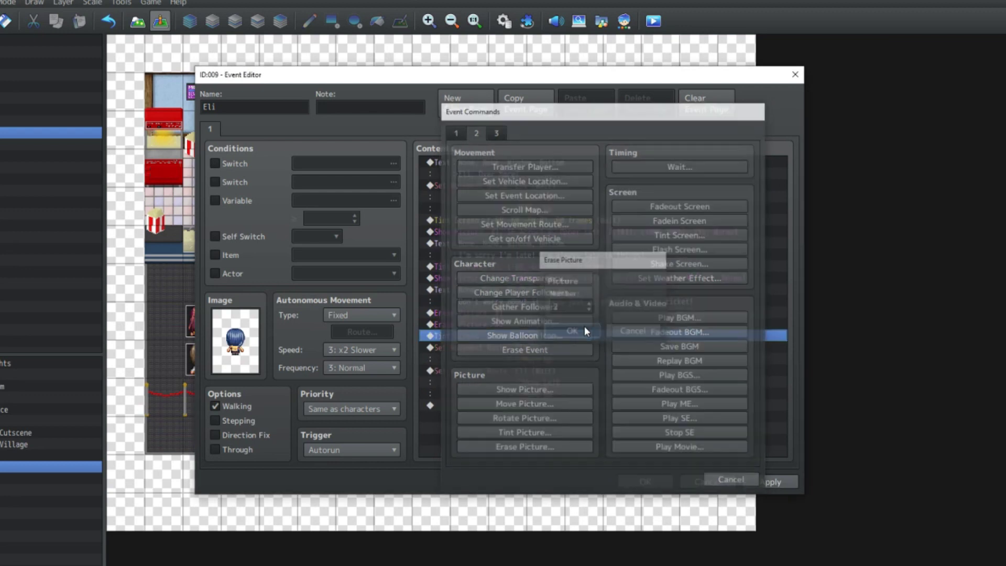
Set the duration of both the Dark and the Normal Tint Screen commands to 10 frames.
{"action": "right_click", "coordinate": [504, 221]}
{"action": "left_click", "coordinate": [542, 249]}
{"action": "left_click_drag", "start_coordinate": [501, 360], "coordinate": [477, 363]}
{"action": "type", "text": "10"}
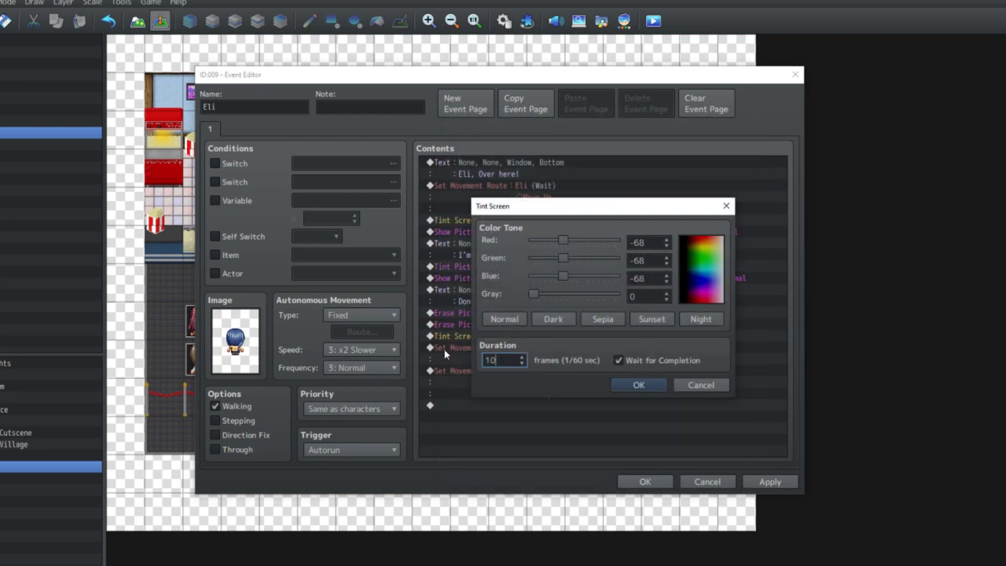
{"action": "left_click", "coordinate": [637, 386]}
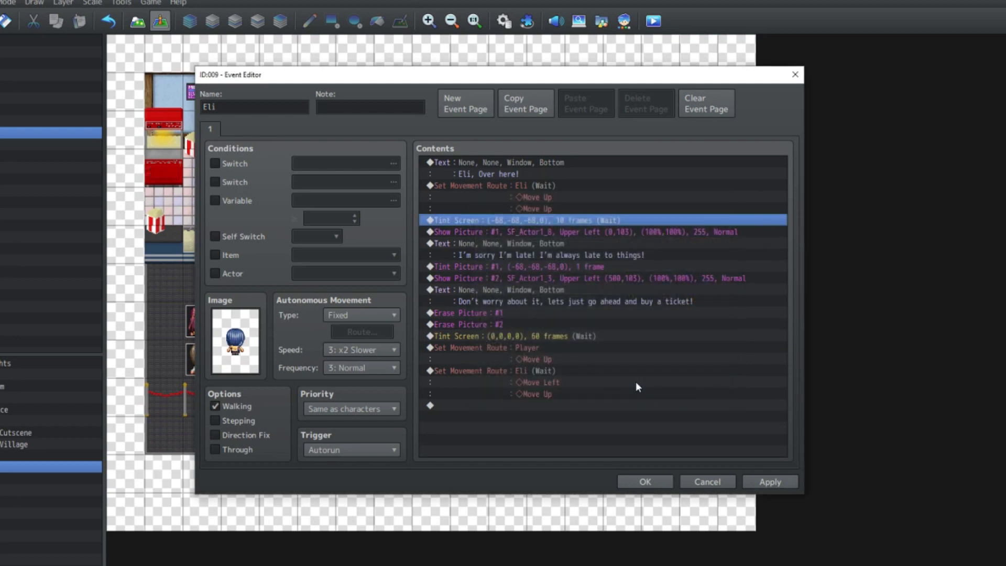
{"action": "double_click", "coordinate": [495, 336]}
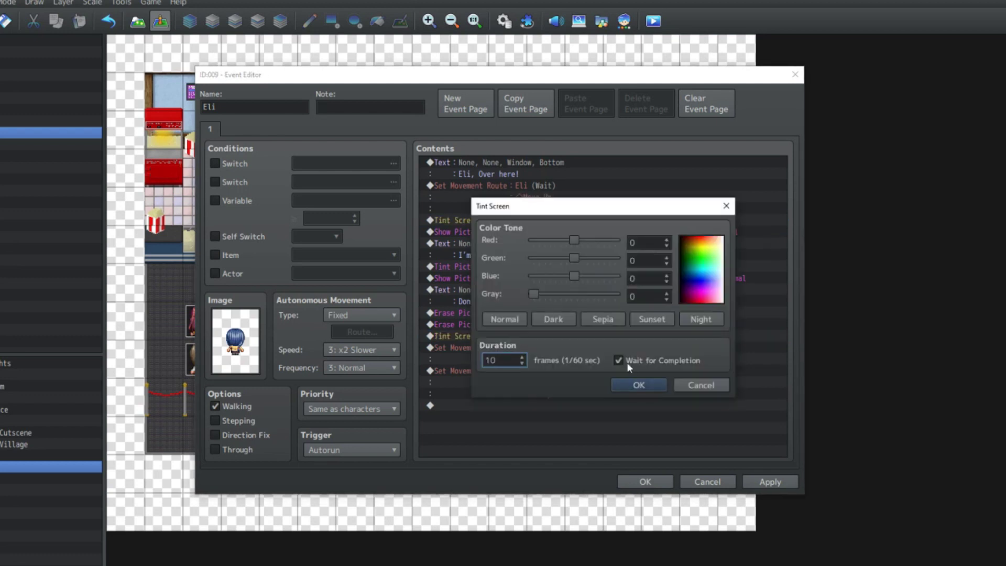
{"action": "left_click", "coordinate": [633, 384]}
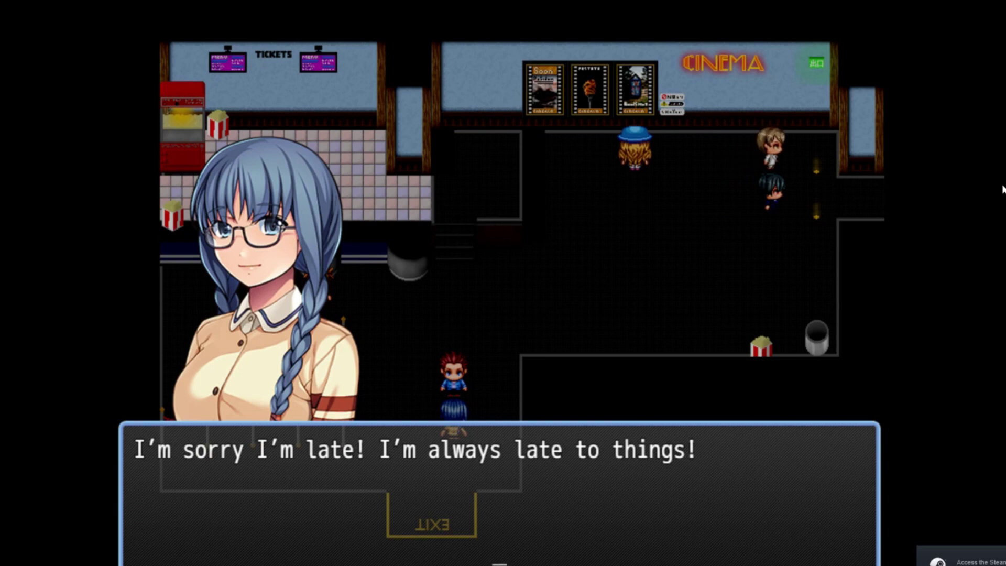
Playtest the dialogue past Sam's ticket line to check that both portraits are erased.
{"action": "key", "text": "Return"}
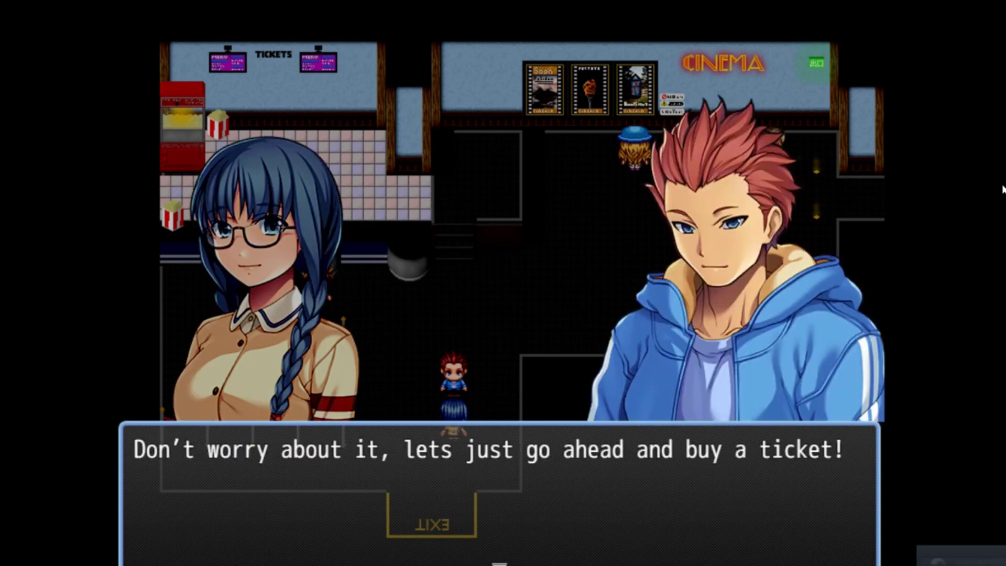
{"action": "key", "text": "Return"}
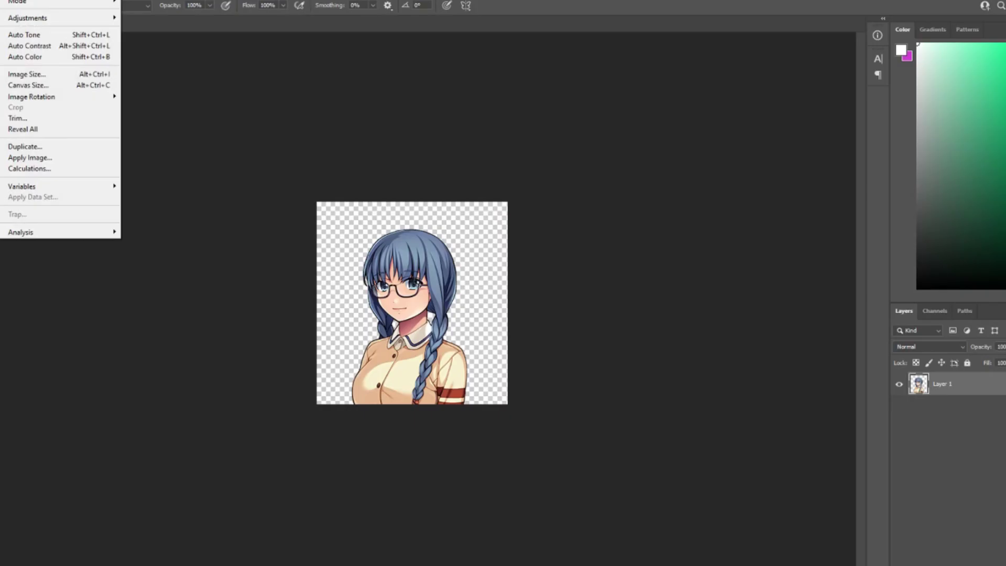
Switch to Photoshop and flip the blue-haired character's portrait image horizontally.
{"action": "mouse_move", "coordinate": [105, 98]}
{"action": "left_click", "coordinate": [154, 146]}
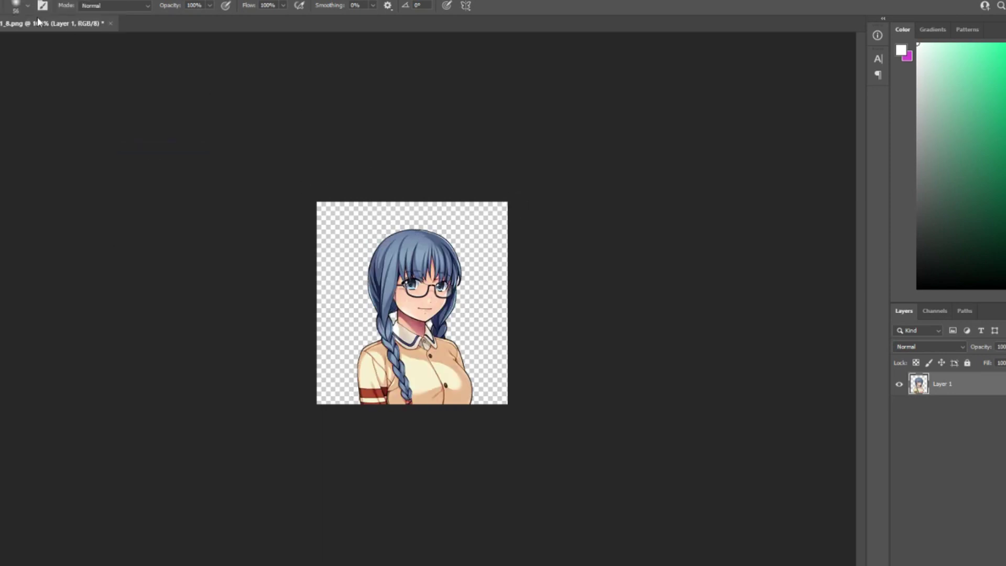
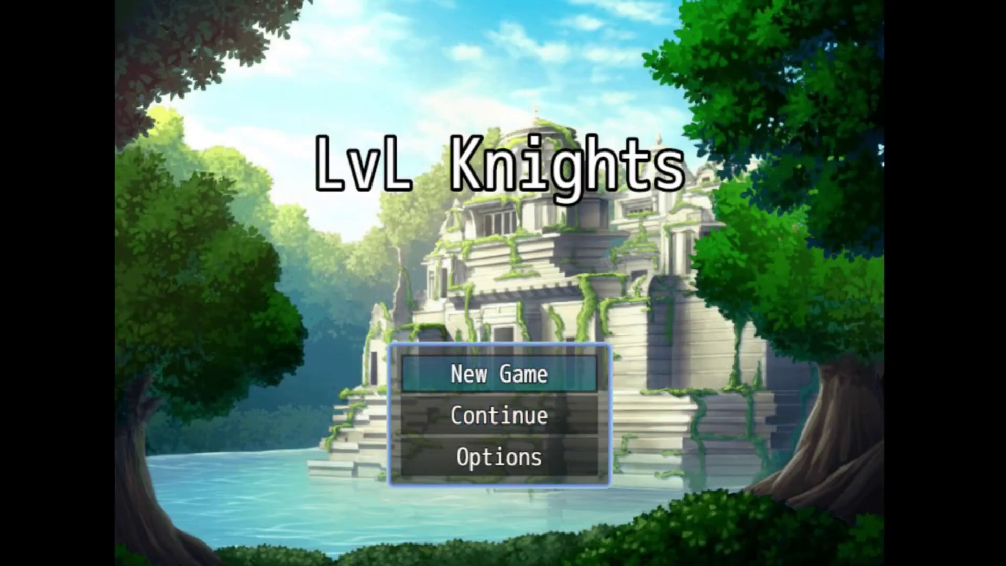
Start a new game and playtest Sam and Eli's opening dialogue up to their friend's greeting, checking the portraits' facing and tints.
{"action": "key", "text": "Return"}
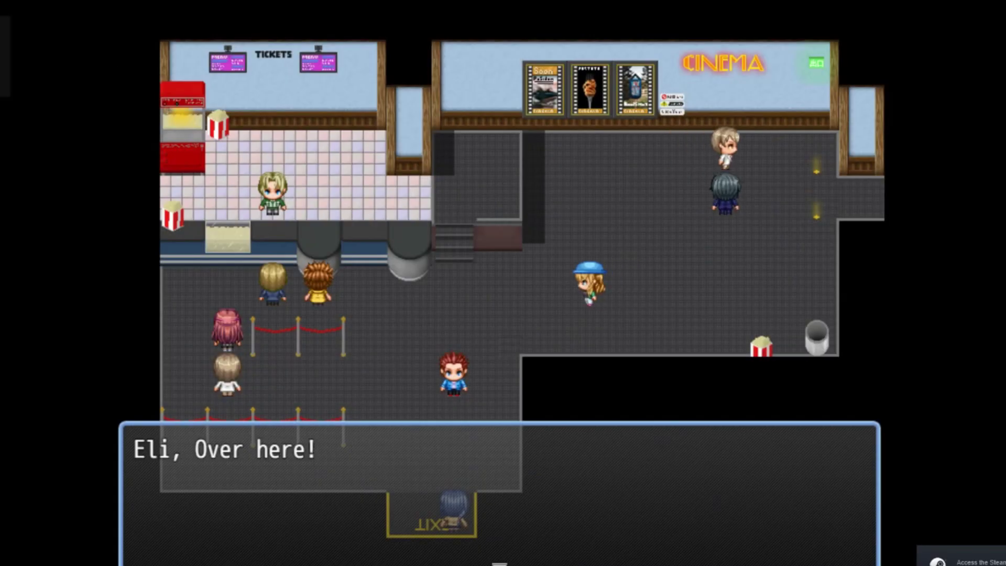
{"action": "key", "text": "Return"}
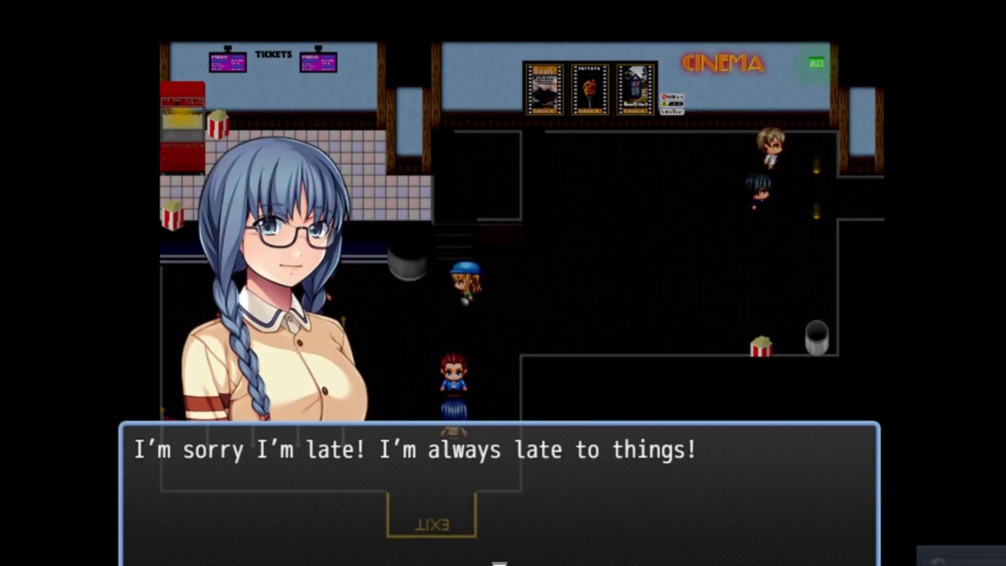
{"action": "key", "text": "Return"}
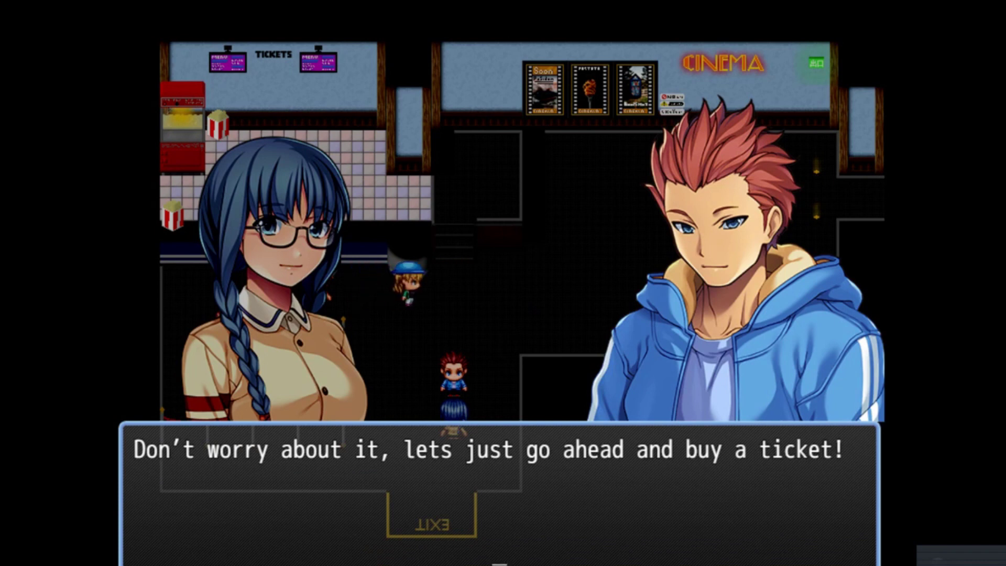
{"action": "key", "text": "Return"}
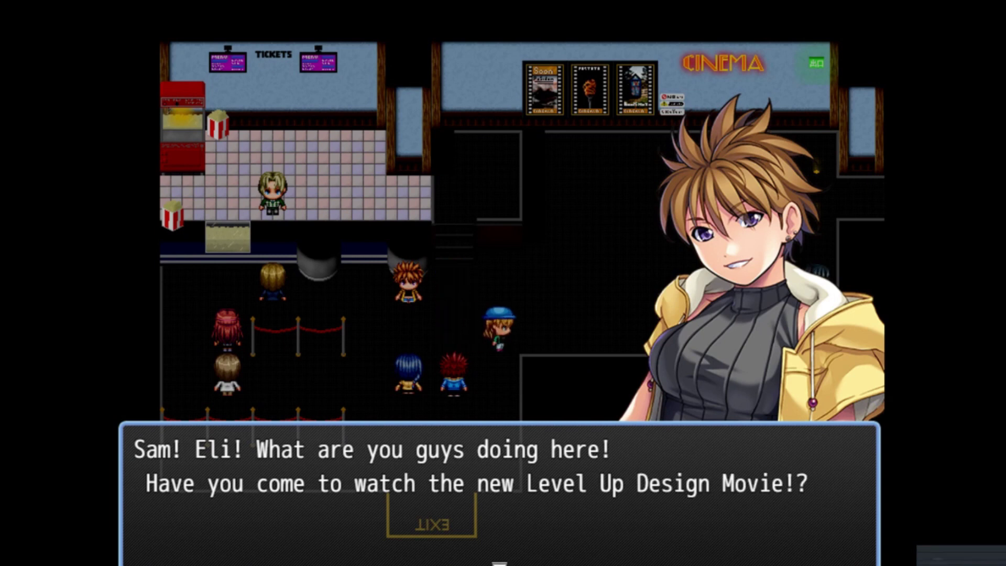
Playtest the three-character conversation from the movie invitation to the stuttered date line, checking each speaker's portrait highlighting and placement.
{"action": "key", "text": "Return"}
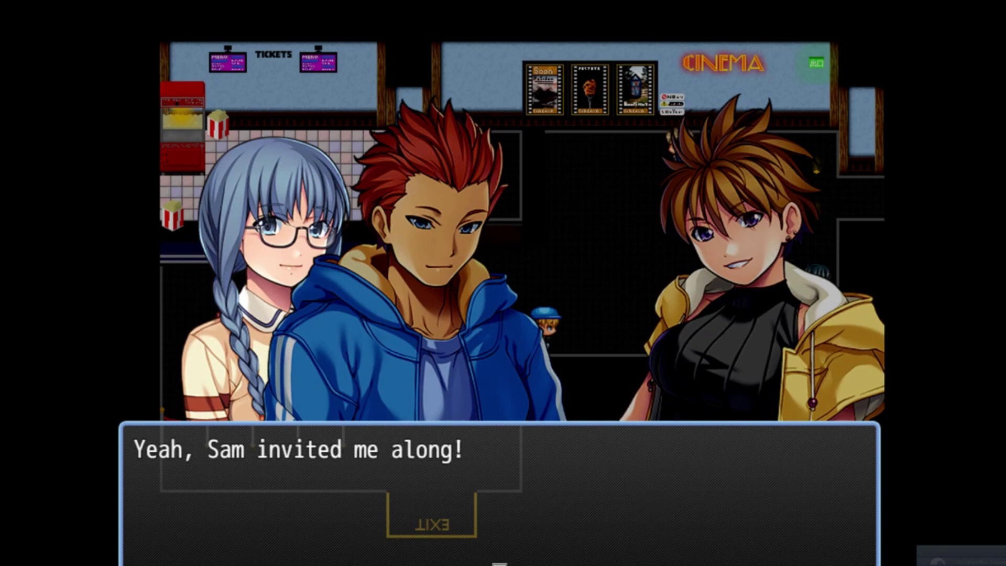
{"action": "key", "text": "Return"}
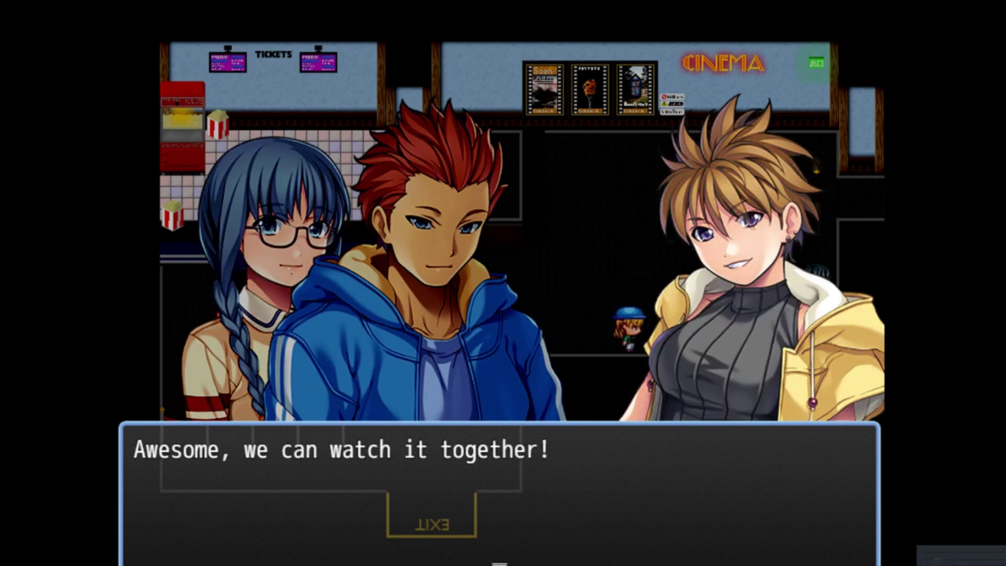
{"action": "key", "text": "Return"}
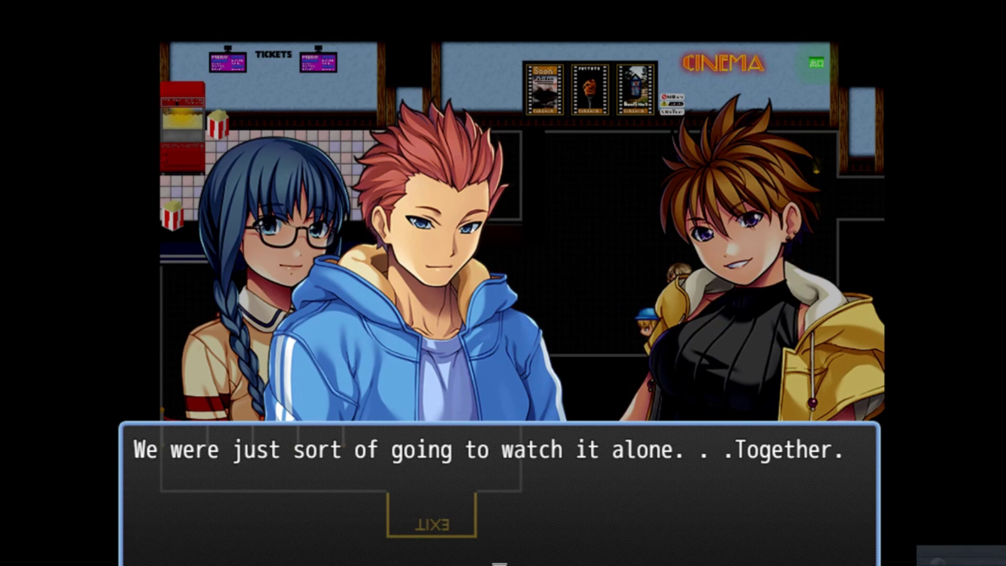
{"action": "key", "text": "Return"}
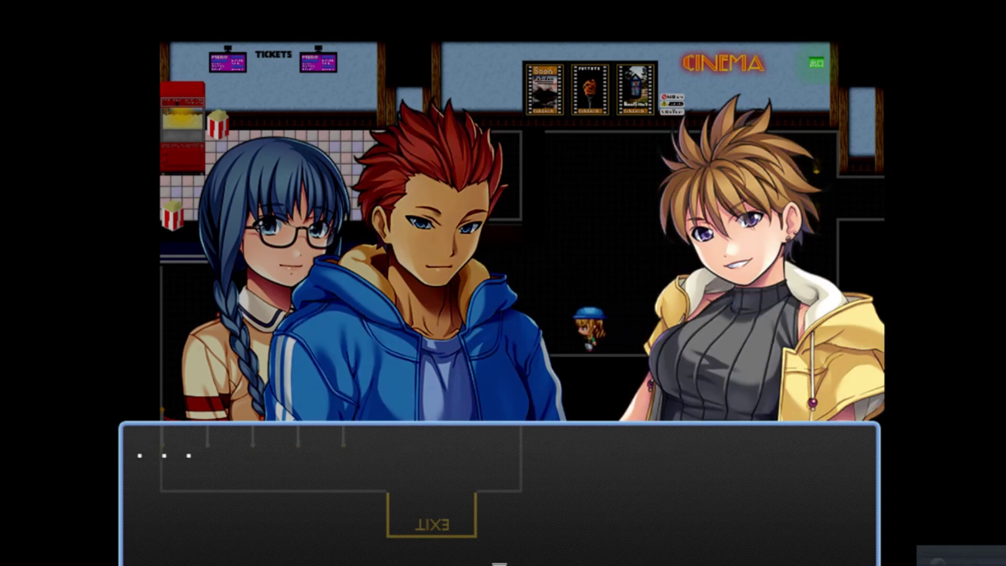
{"action": "key", "text": "Return"}
{"action": "key", "text": "Return"}
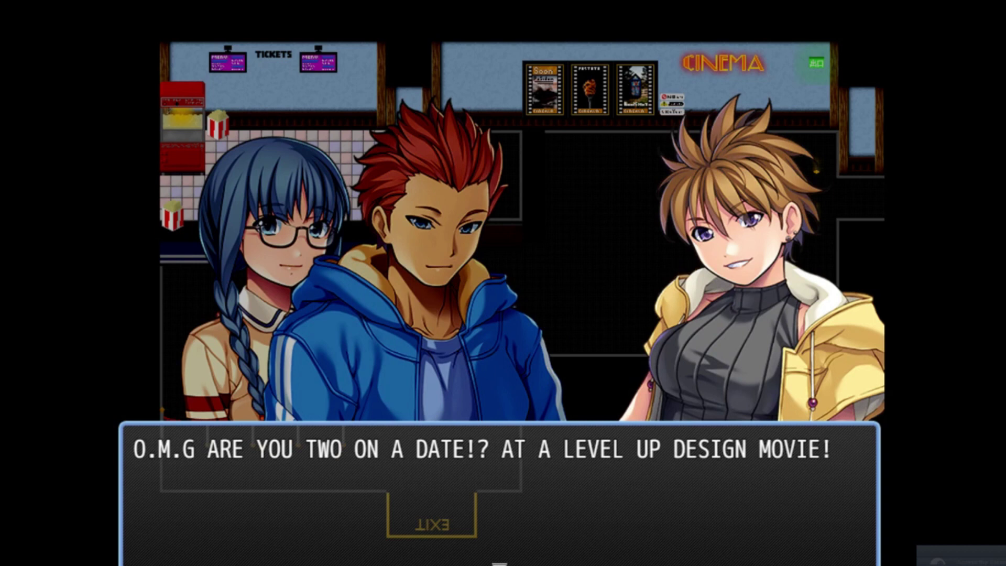
{"action": "key", "text": "Return"}
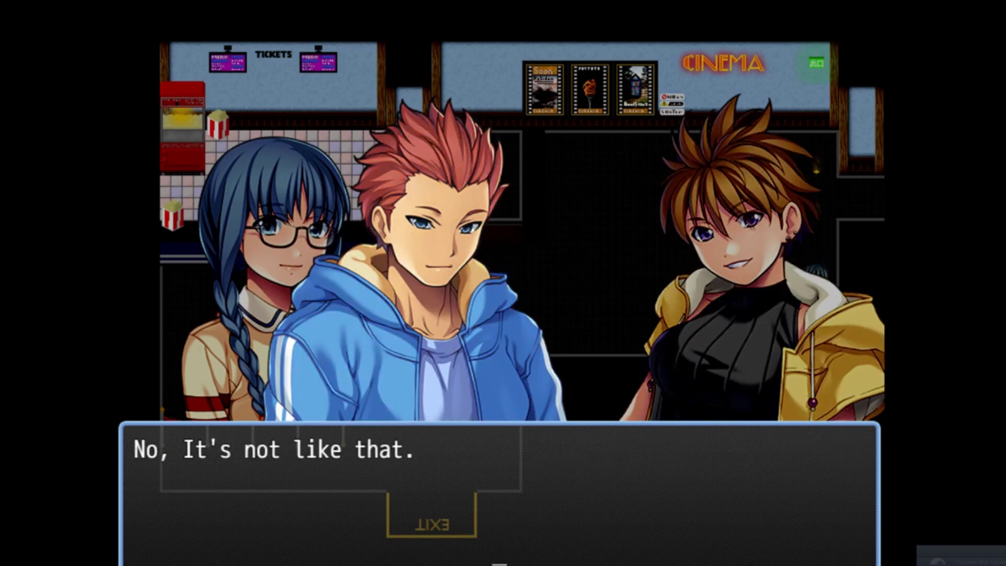
{"action": "key", "text": "Return"}
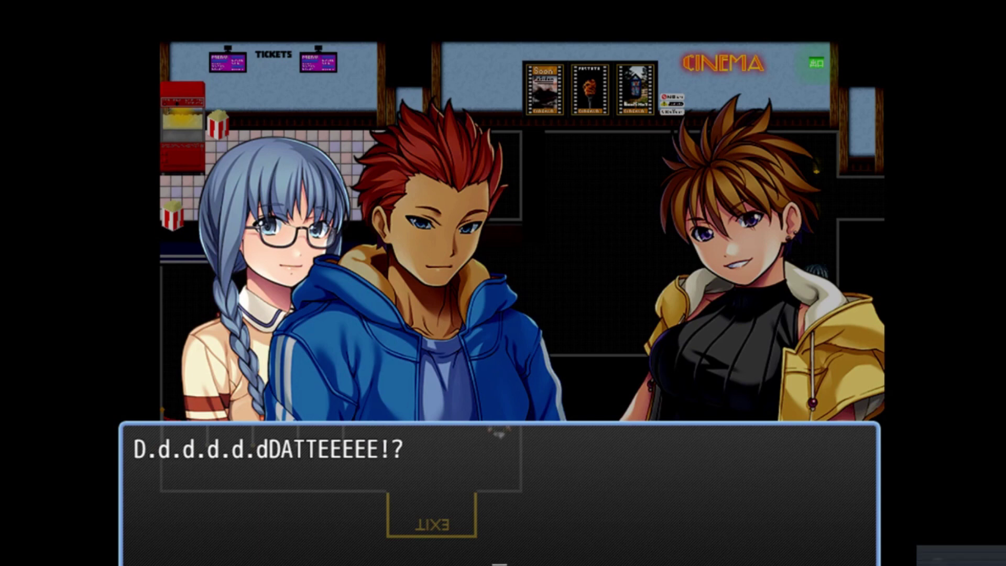